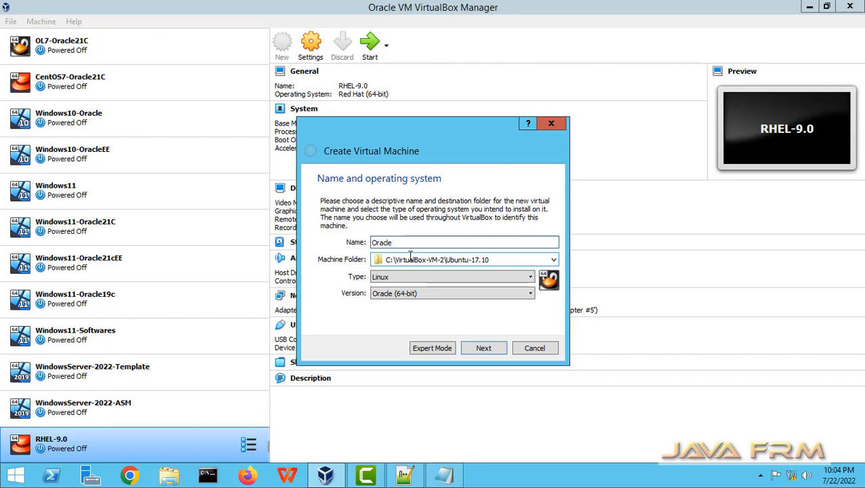
Step: Name the new virtual machine OracleLinux-9.0 and set its memory size to 8192 MB
{"action": "type", "text": "ux-9.0"}
{"action": "left_click", "coordinate": [484, 348]}
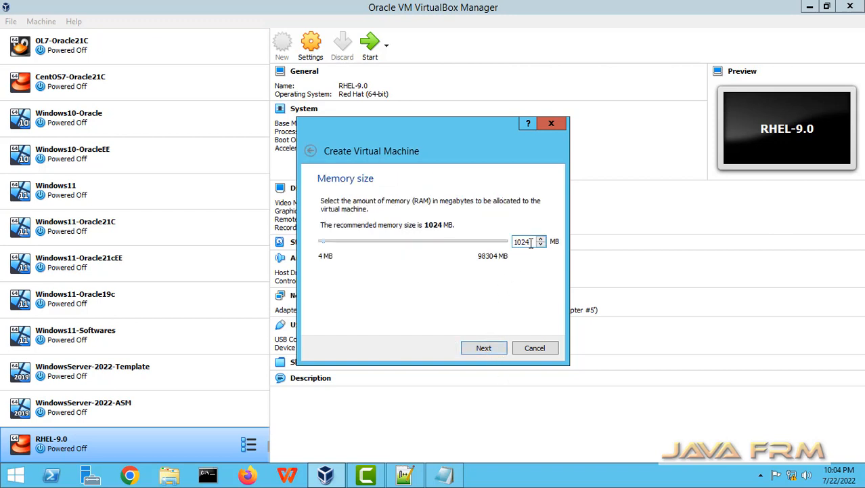
{"action": "left_click_drag", "start_coordinate": [529, 241], "coordinate": [397, 247]}
{"action": "type", "text": "819"}
{"action": "left_click", "coordinate": [483, 348]}
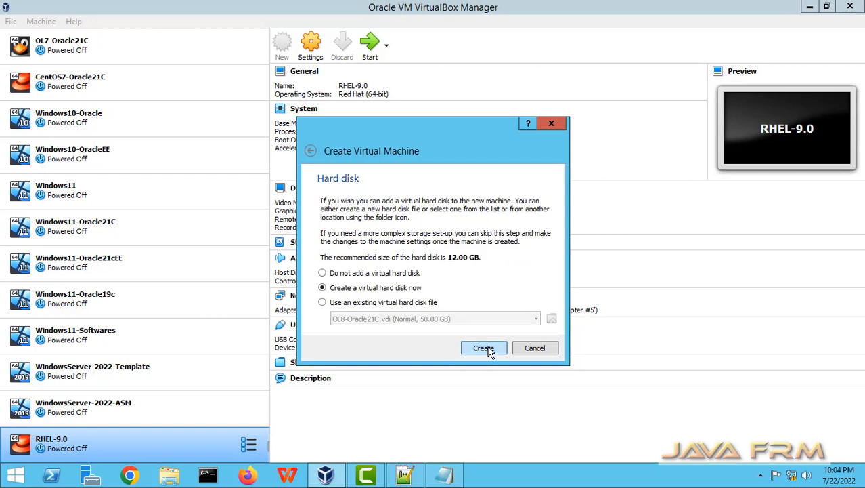
Step: Create a new dynamically allocated virtual hard disk of 40 GB for the machine
{"action": "left_click", "coordinate": [484, 348]}
{"action": "left_click", "coordinate": [487, 369]}
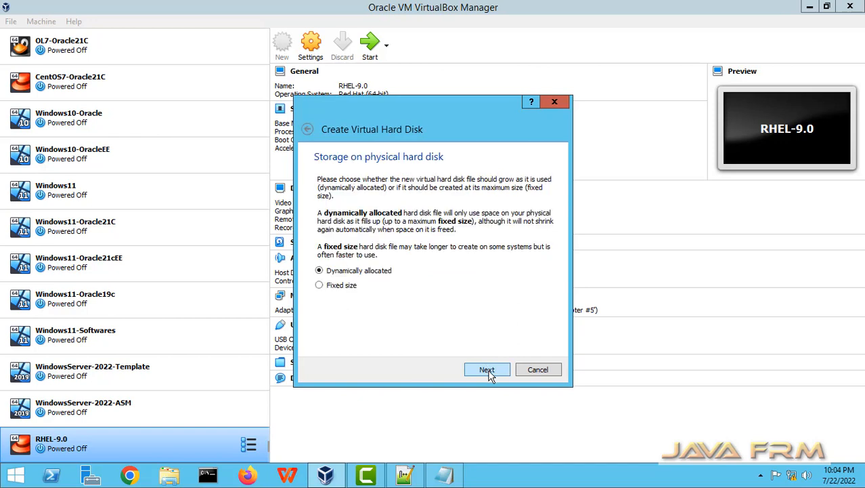
{"action": "left_click", "coordinate": [497, 375]}
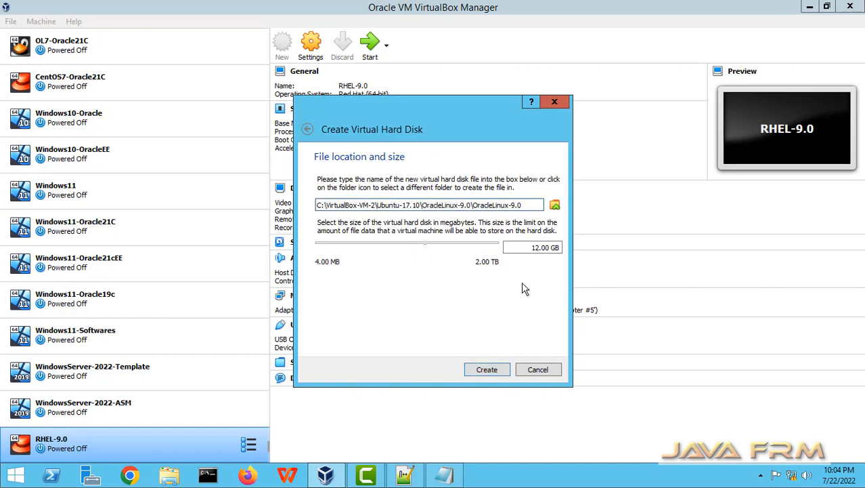
{"action": "left_click_drag", "start_coordinate": [539, 247], "coordinate": [513, 247]}
{"action": "type", "text": "40"}
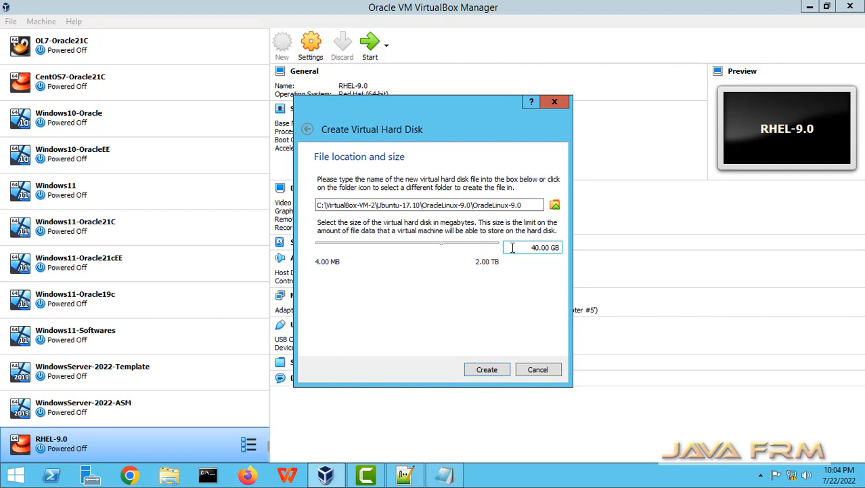
{"action": "left_click", "coordinate": [491, 369]}
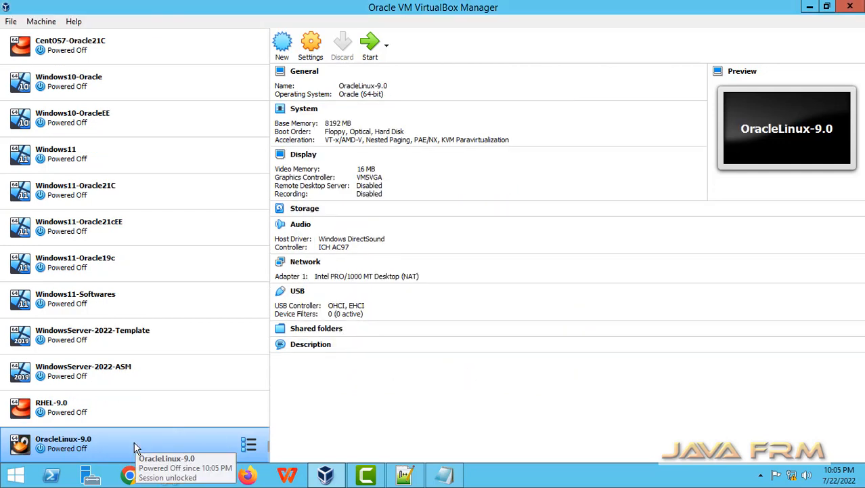
Step: In the OracleLinux-9.0 system settings, disable Floppy booting and order the boot devices as Optical, then Hard Disk
{"action": "left_click", "coordinate": [312, 49]}
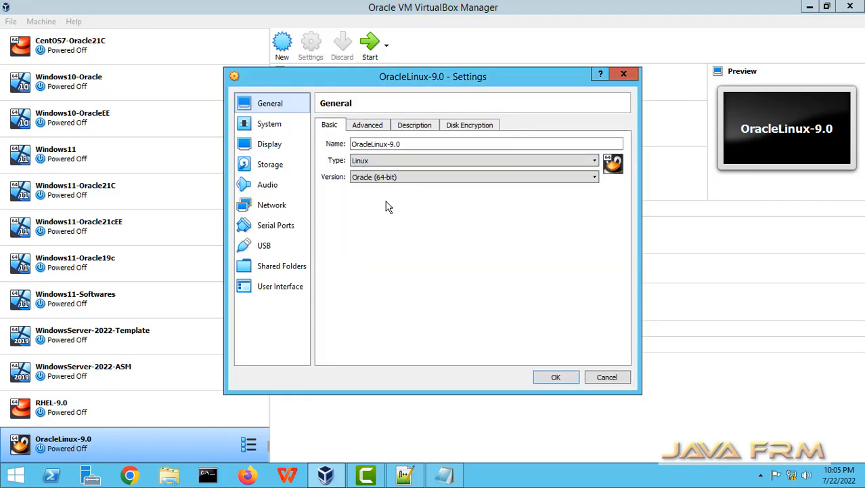
{"action": "left_click", "coordinate": [368, 127]}
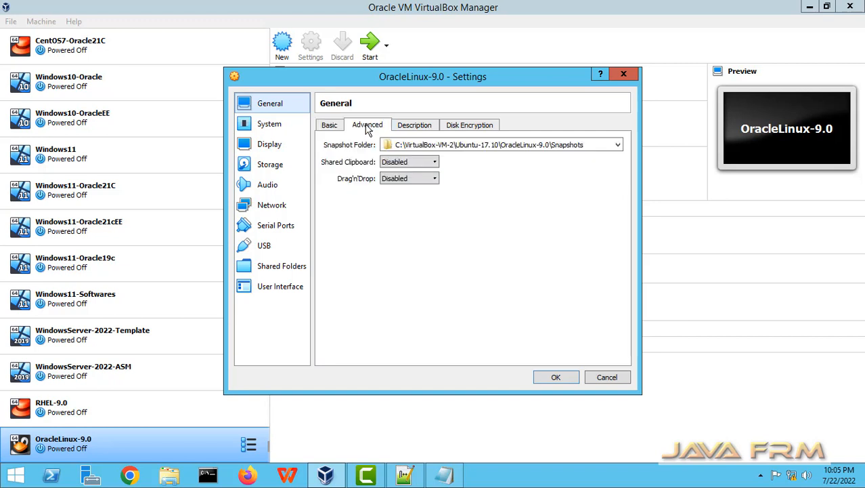
{"action": "left_click", "coordinate": [328, 128]}
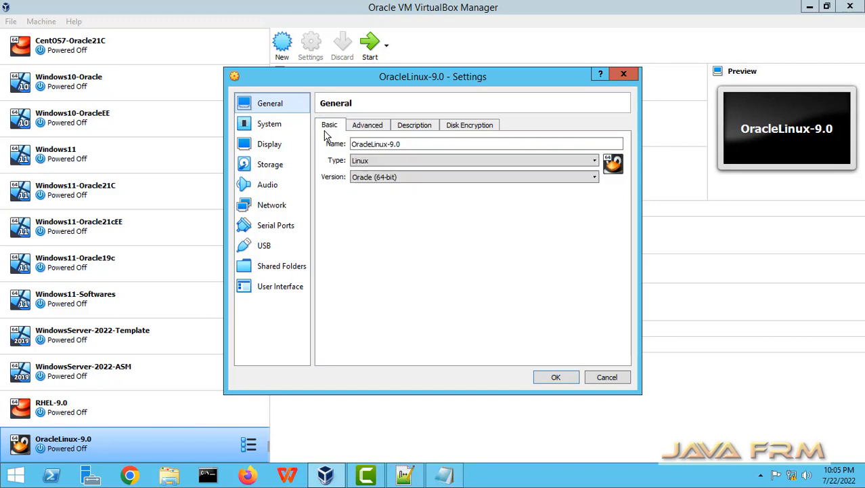
{"action": "left_click", "coordinate": [271, 128]}
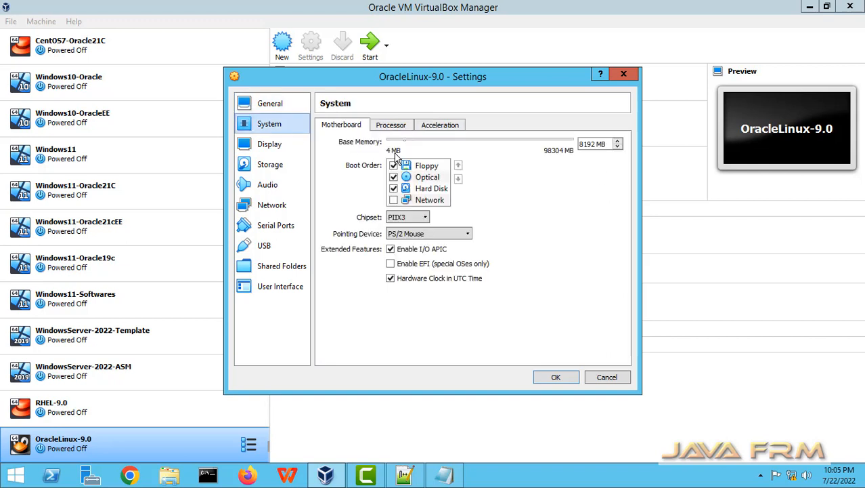
{"action": "left_click", "coordinate": [393, 165]}
{"action": "left_click", "coordinate": [427, 177]}
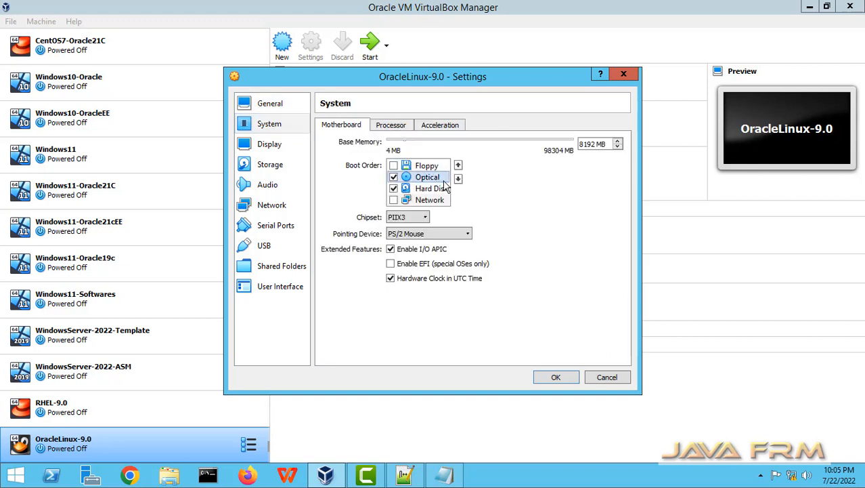
{"action": "left_click", "coordinate": [459, 165]}
{"action": "left_click", "coordinate": [431, 188]}
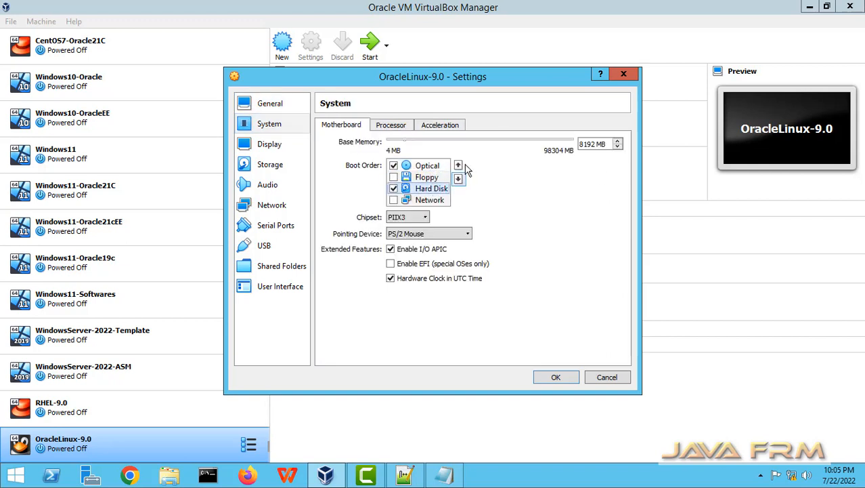
{"action": "left_click", "coordinate": [458, 166]}
Step: Set the pointing device to USB Tablet and assign 4 processors to the virtual machine
{"action": "left_click", "coordinate": [452, 234]}
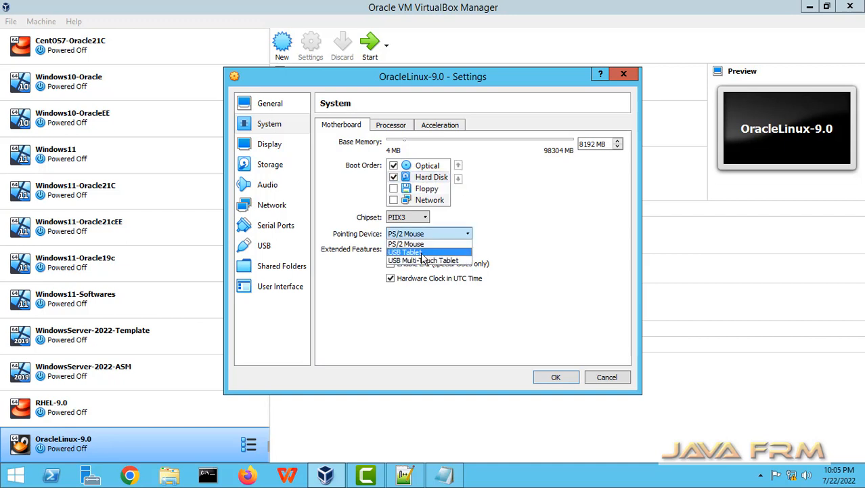
{"action": "left_click", "coordinate": [420, 250]}
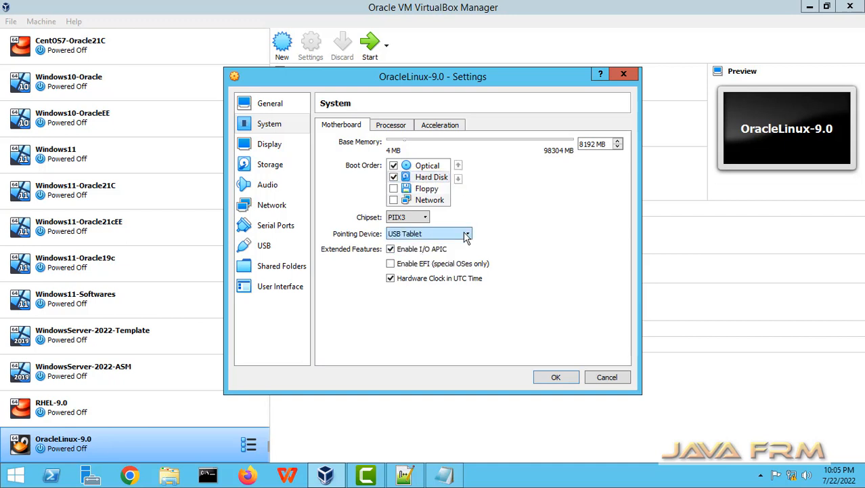
{"action": "left_click", "coordinate": [399, 127]}
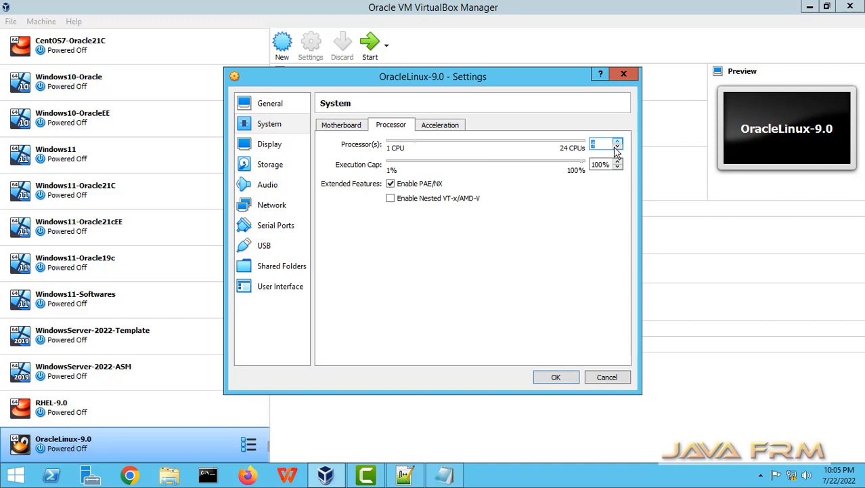
Step: For the empty IDE optical drive, add the OracleLinux-R9-U0-x86_64-dvd image from the Linux-ISO-2022 folder to the available disks
{"action": "left_click", "coordinate": [270, 145]}
{"action": "left_click", "coordinate": [269, 164]}
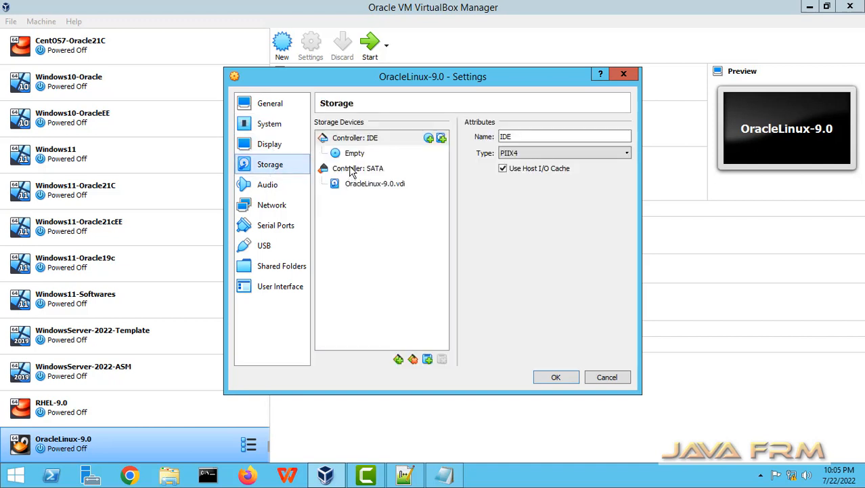
{"action": "left_click", "coordinate": [355, 153]}
{"action": "left_click", "coordinate": [624, 138]}
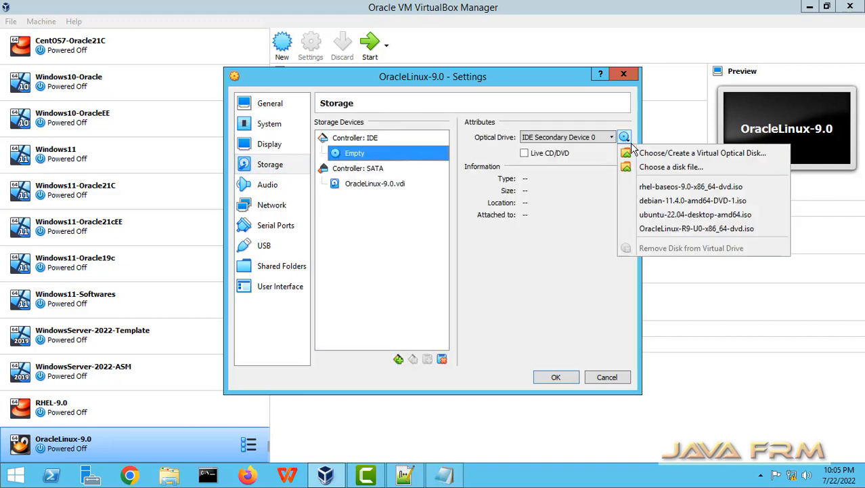
{"action": "left_click", "coordinate": [653, 150]}
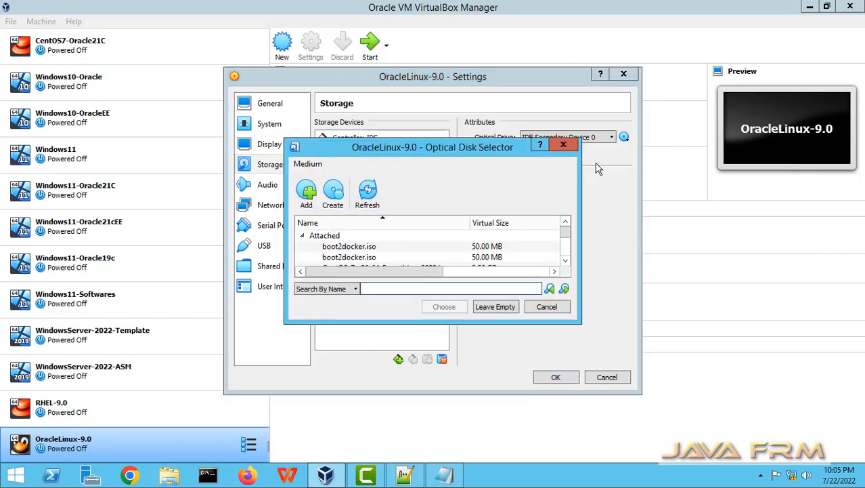
{"action": "left_click", "coordinate": [306, 191]}
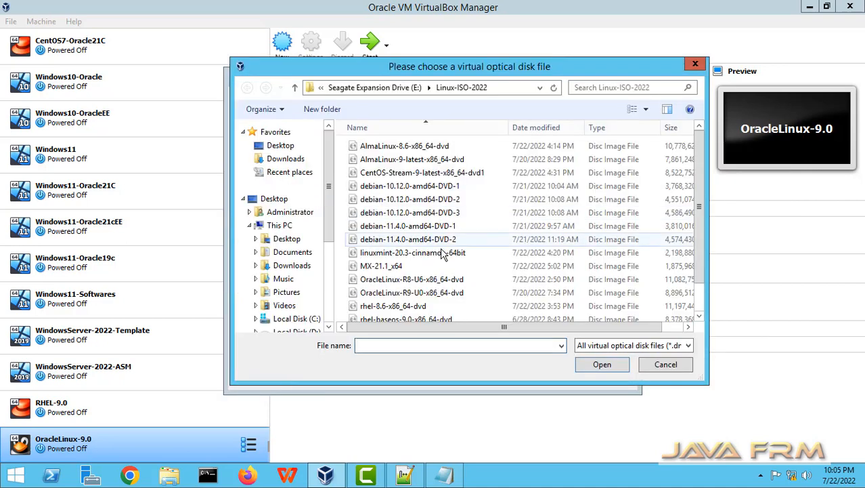
{"action": "left_click", "coordinate": [425, 297]}
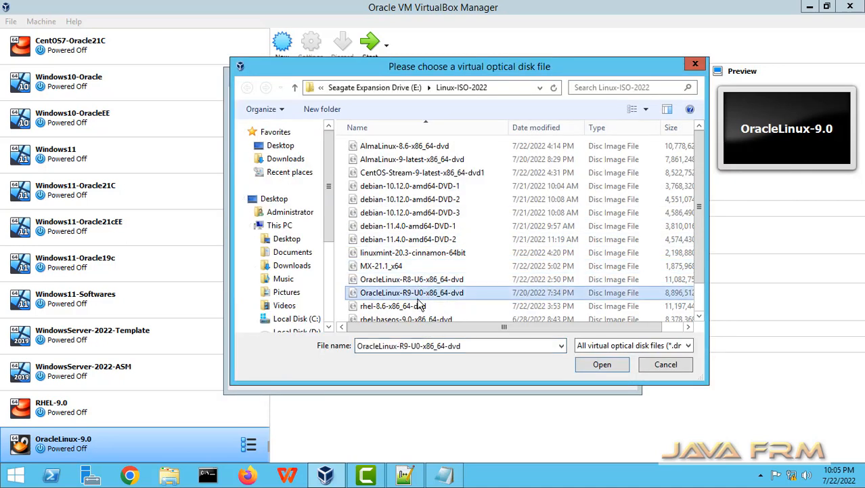
{"action": "left_click", "coordinate": [596, 367]}
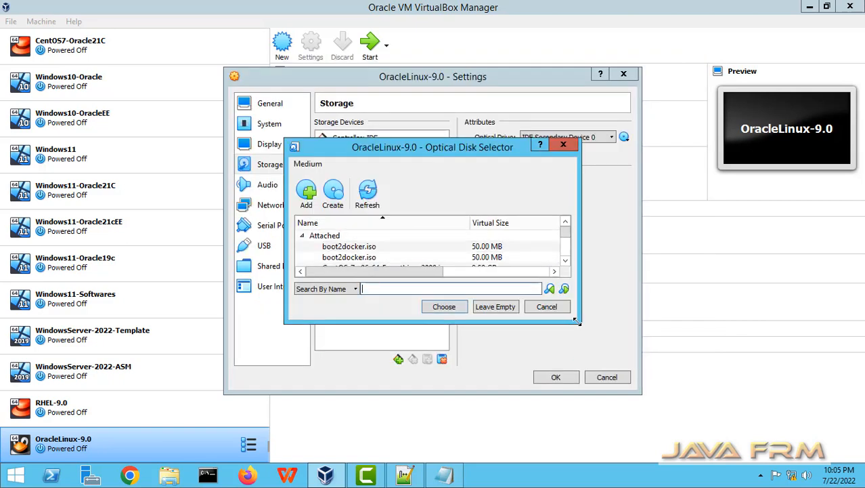
Step: Enlarge the disk selector and attach OracleLinux-R9-U0-x86_64-dvd.iso to the IDE optical drive
{"action": "left_click_drag", "start_coordinate": [572, 314], "coordinate": [739, 453]}
{"action": "left_click_drag", "start_coordinate": [426, 145], "coordinate": [344, 40]}
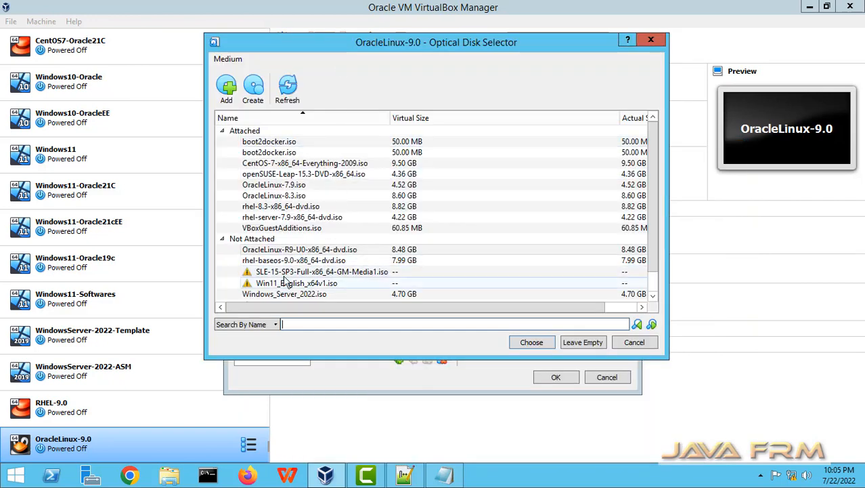
{"action": "left_click", "coordinate": [313, 250]}
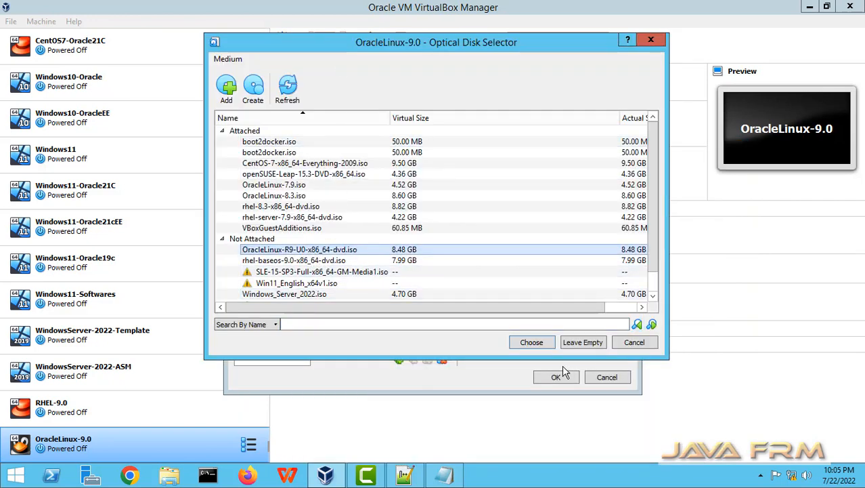
{"action": "left_click", "coordinate": [532, 342]}
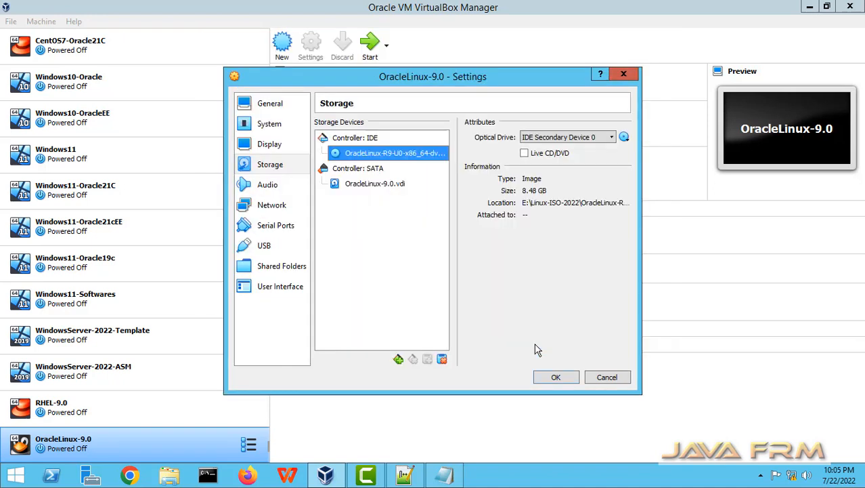
Step: Attach network Adapter 1 to Host-only Adapter with promiscuous mode Allow All, and save the machine settings
{"action": "left_click", "coordinate": [276, 186]}
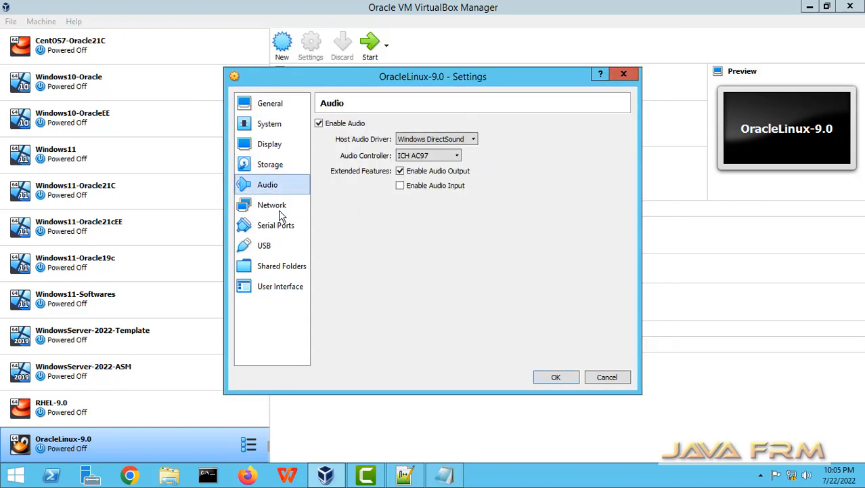
{"action": "left_click", "coordinate": [278, 207]}
{"action": "left_click", "coordinate": [441, 158]}
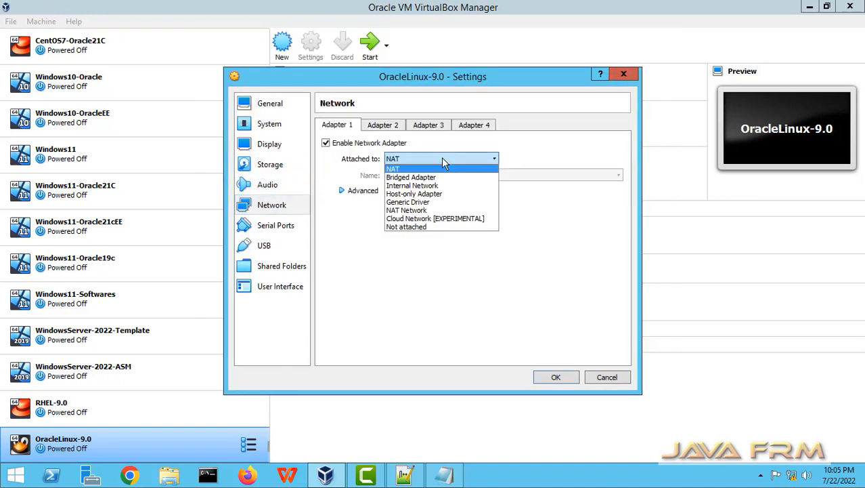
{"action": "left_click", "coordinate": [417, 192]}
{"action": "left_click", "coordinate": [364, 194]}
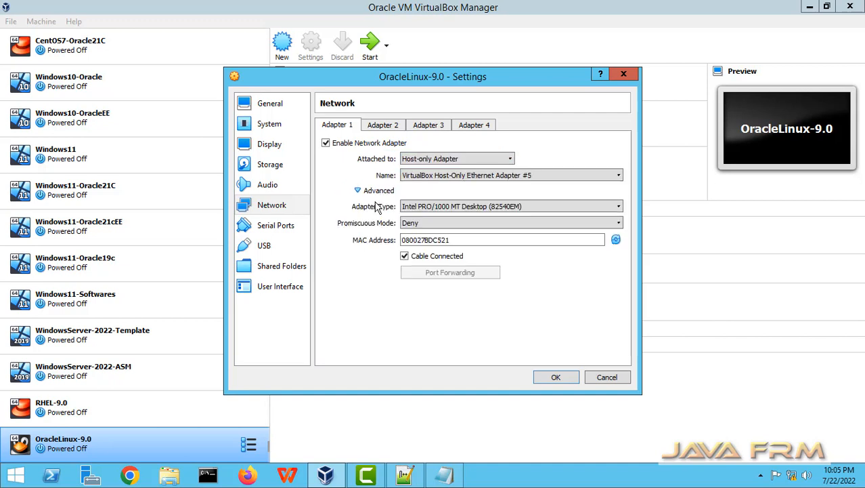
{"action": "left_click", "coordinate": [416, 225]}
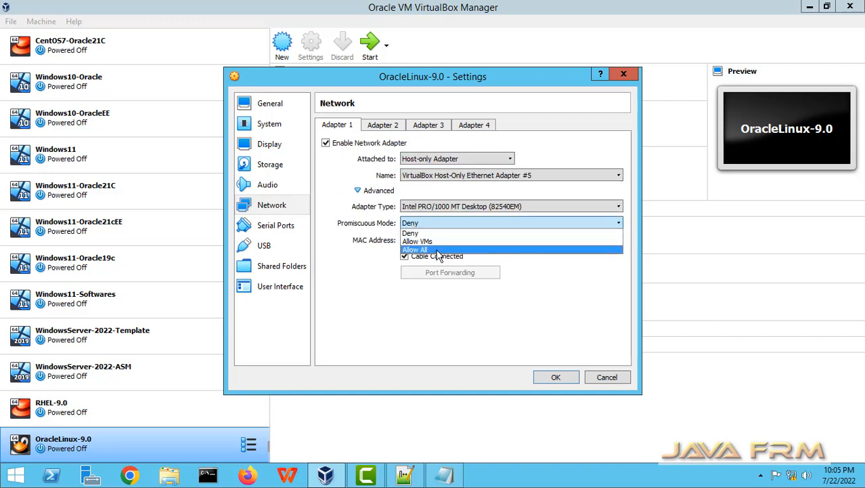
{"action": "left_click", "coordinate": [435, 250]}
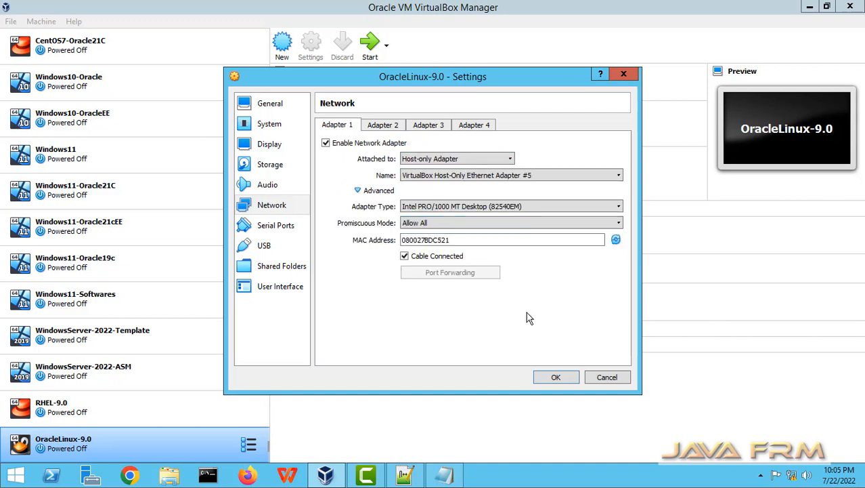
{"action": "left_click", "coordinate": [556, 377]}
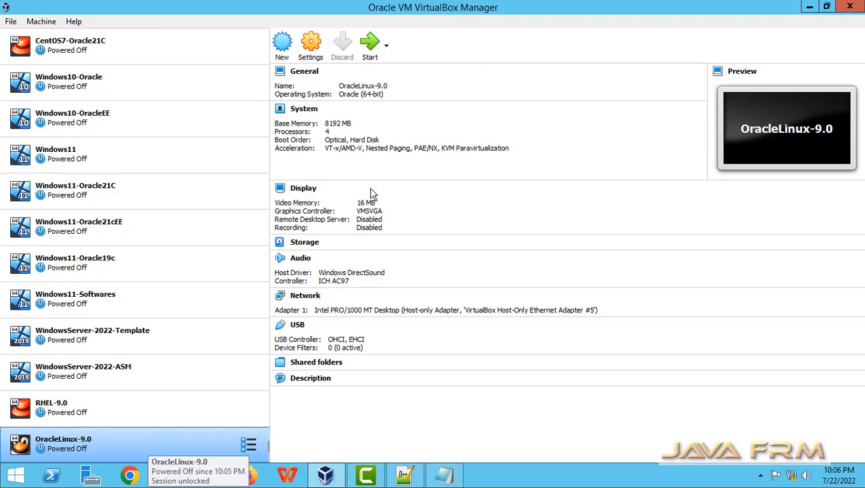
Step: Start the OracleLinux-9.0 virtual machine and boot the Install Oracle Linux 9.0.0 entry in full-screen mode
{"action": "left_click", "coordinate": [371, 53]}
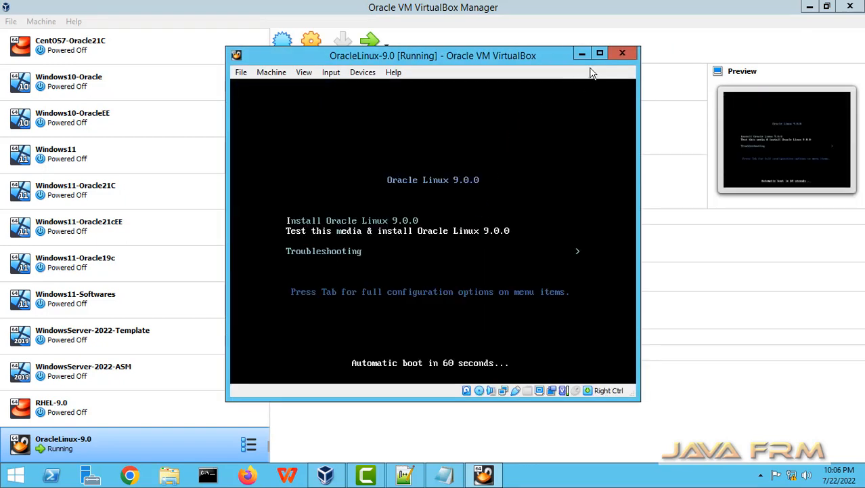
{"action": "left_click", "coordinate": [600, 53]}
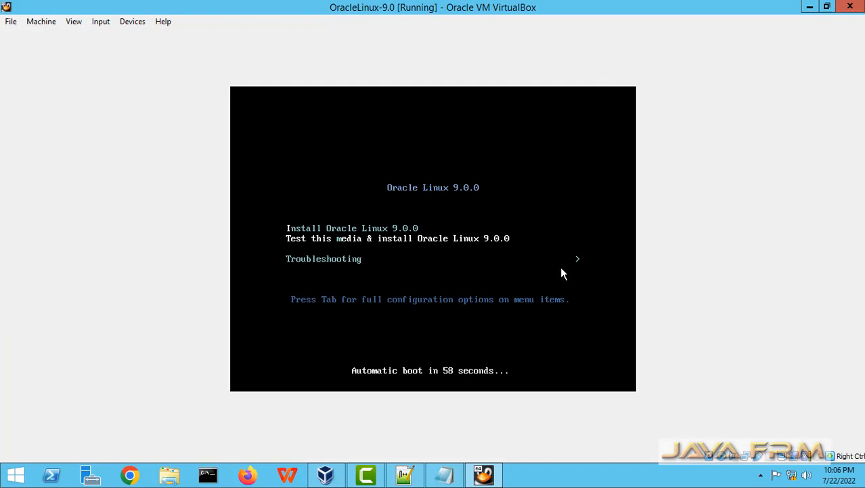
{"action": "key", "text": "Up"}
{"action": "key", "text": "Down"}
{"action": "key", "text": "Up"}
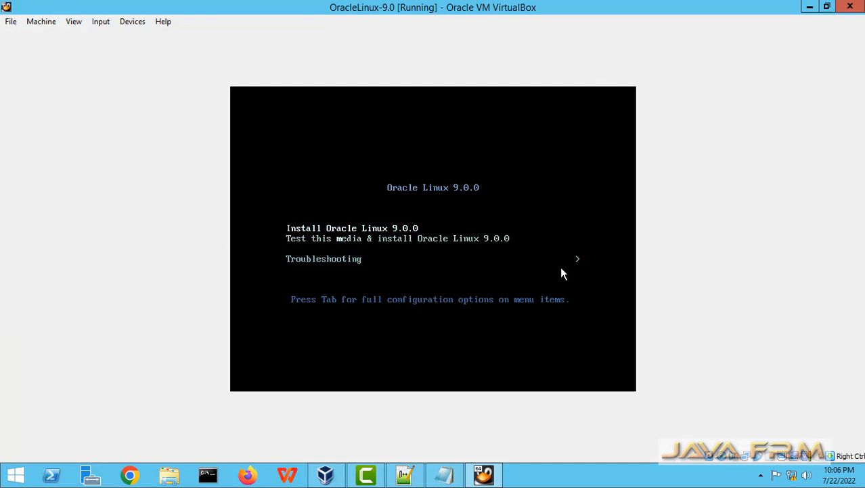
{"action": "key", "text": "Return"}
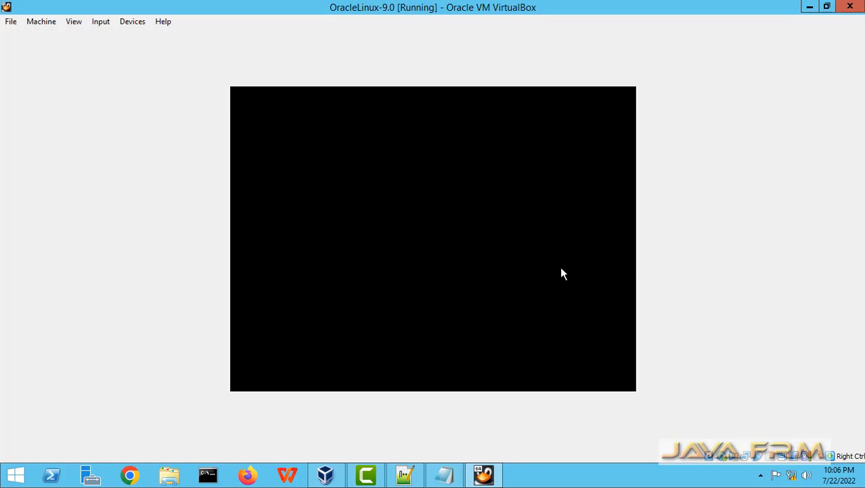
{"action": "key", "text": "ctrl+f"}
{"action": "left_click", "coordinate": [401, 285]}
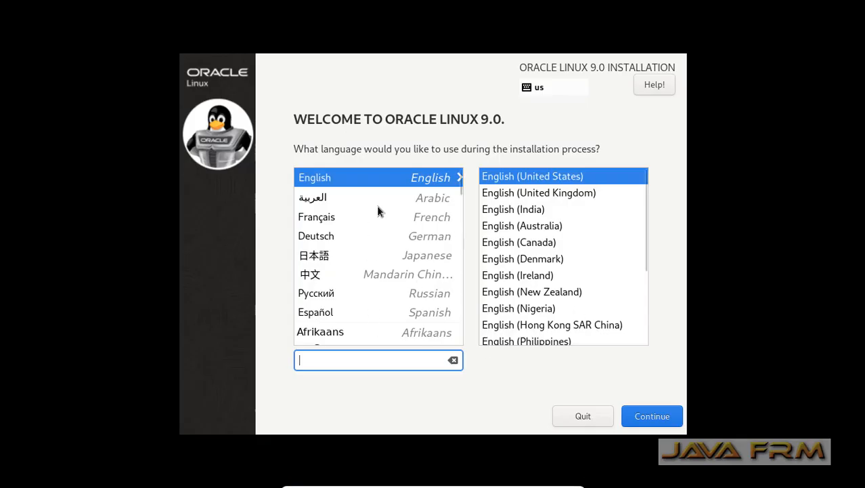
Step: Accept English (United States) as the installation language and set the time zone to Asia/Kolkata
{"action": "left_click", "coordinate": [654, 421]}
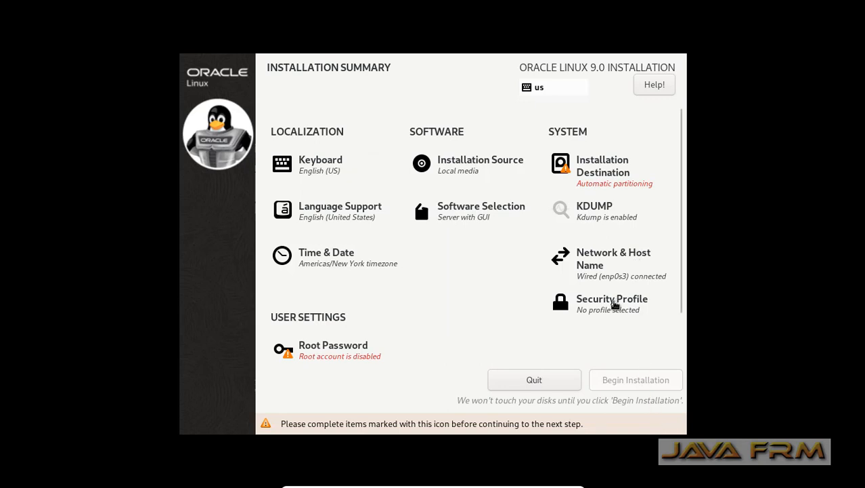
{"action": "scroll", "coordinate": [420, 344], "scroll_direction": "down", "scroll_amount": 2}
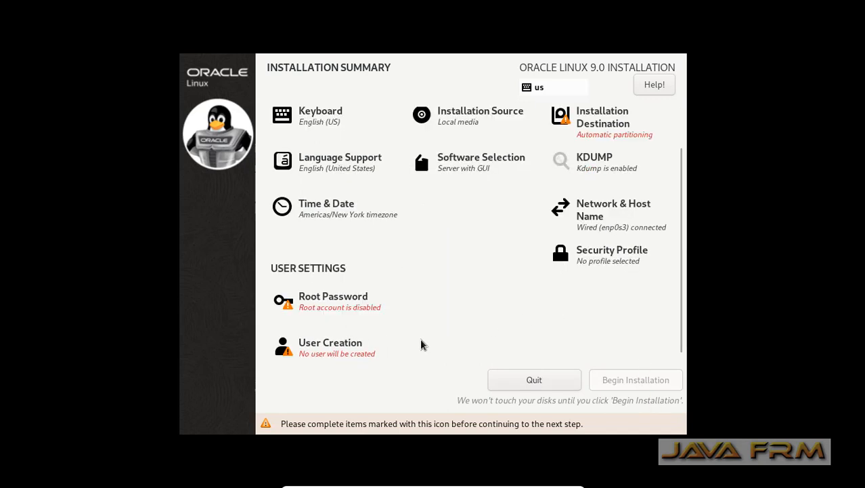
{"action": "scroll", "coordinate": [556, 359], "scroll_direction": "up", "scroll_amount": 1}
{"action": "scroll", "coordinate": [555, 359], "scroll_direction": "up", "scroll_amount": 1}
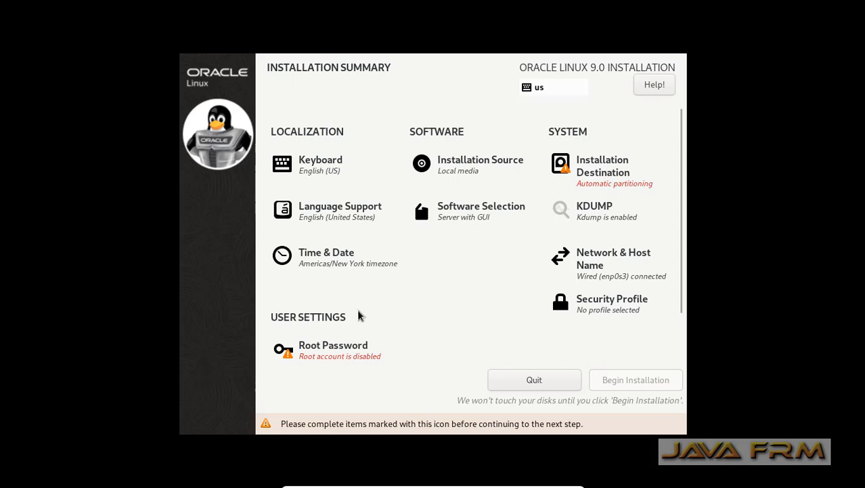
{"action": "left_click", "coordinate": [331, 263]}
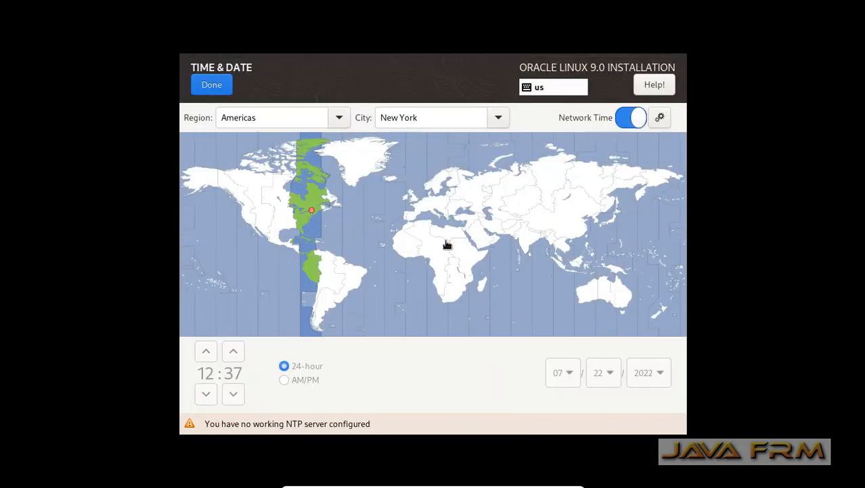
{"action": "left_click", "coordinate": [531, 245]}
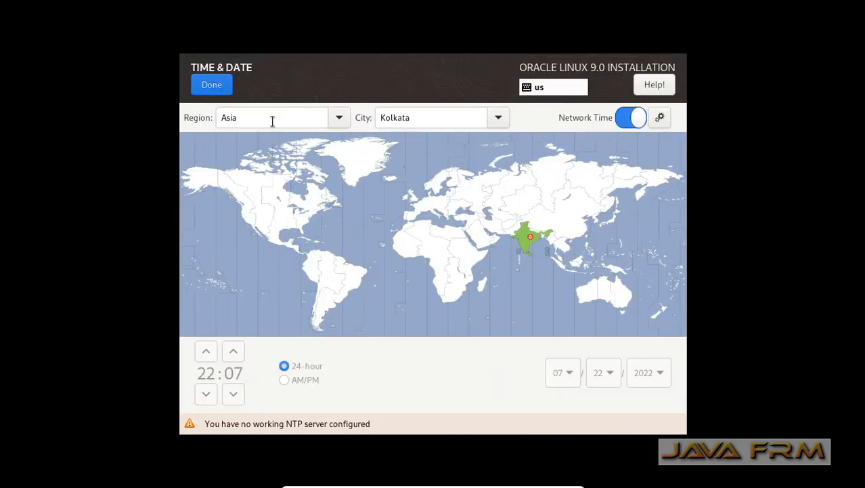
{"action": "left_click", "coordinate": [210, 87]}
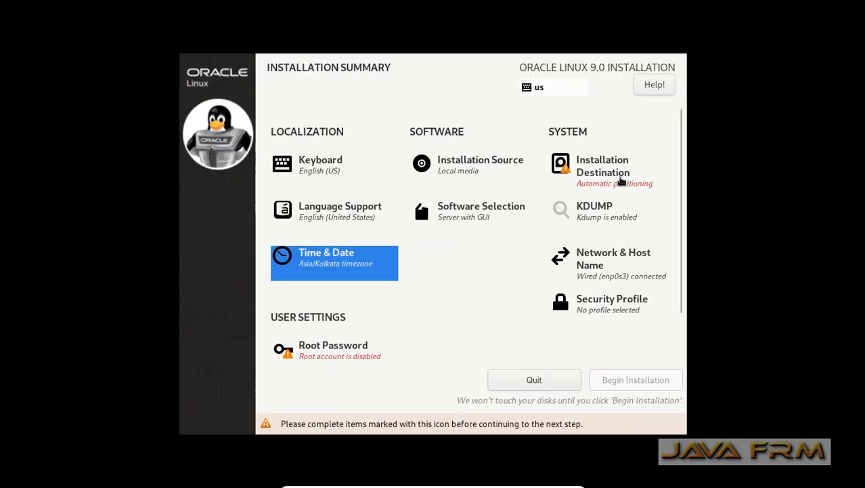
Step: Confirm the 40 GiB ATA VBOX HARDDISK as the installation destination with automatic storage configuration
{"action": "left_click", "coordinate": [621, 180]}
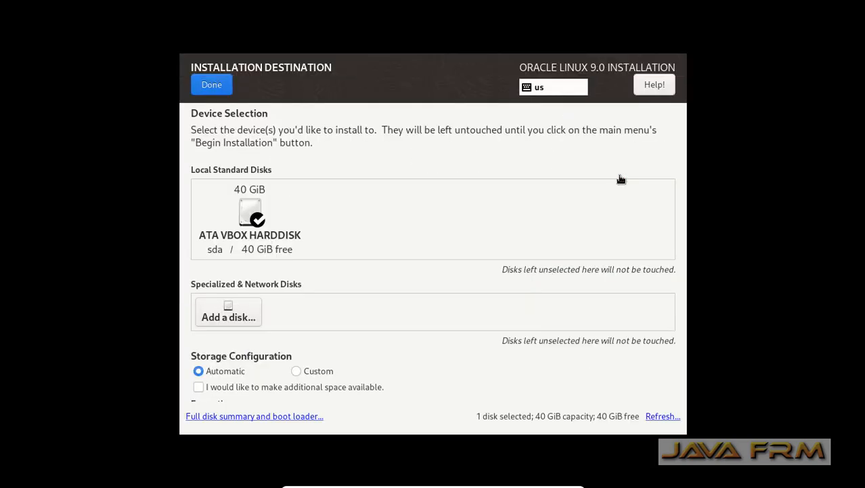
{"action": "left_click", "coordinate": [253, 217]}
{"action": "left_click", "coordinate": [254, 217]}
{"action": "left_click", "coordinate": [210, 85]}
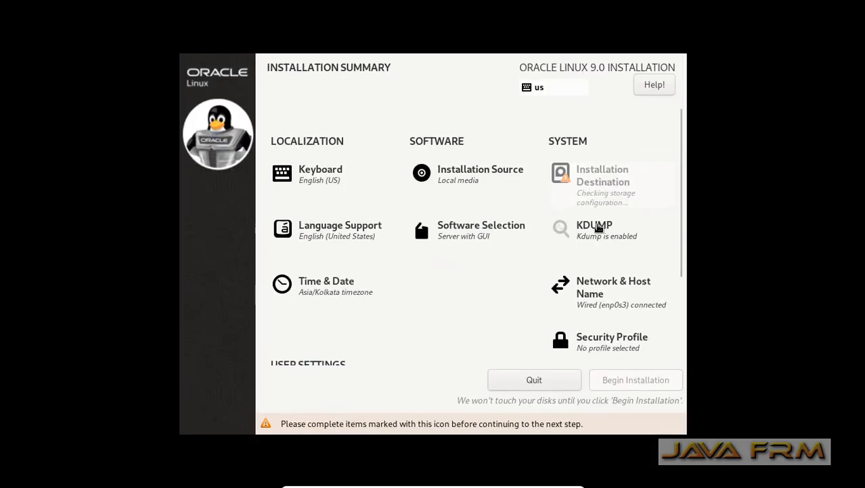
Step: Enter and confirm the root password, leaving the root account unlocked, and accept it despite its weakness
{"action": "scroll", "coordinate": [491, 334], "scroll_direction": "down", "scroll_amount": 2}
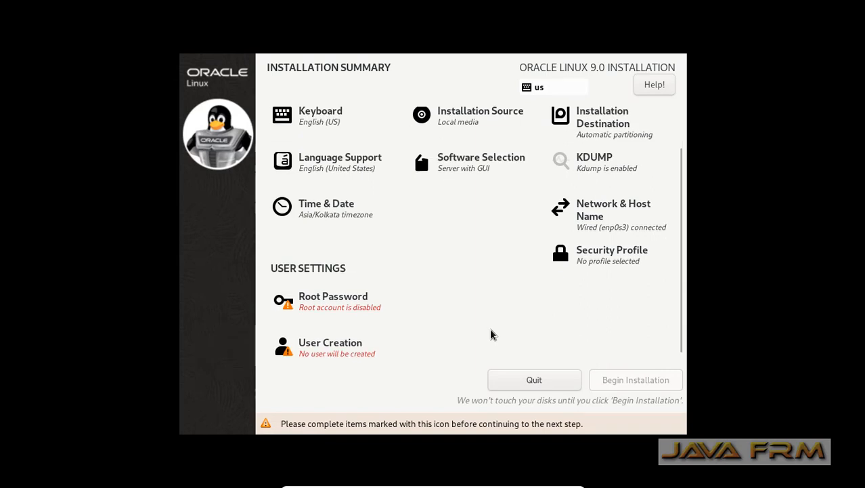
{"action": "left_click", "coordinate": [346, 310]}
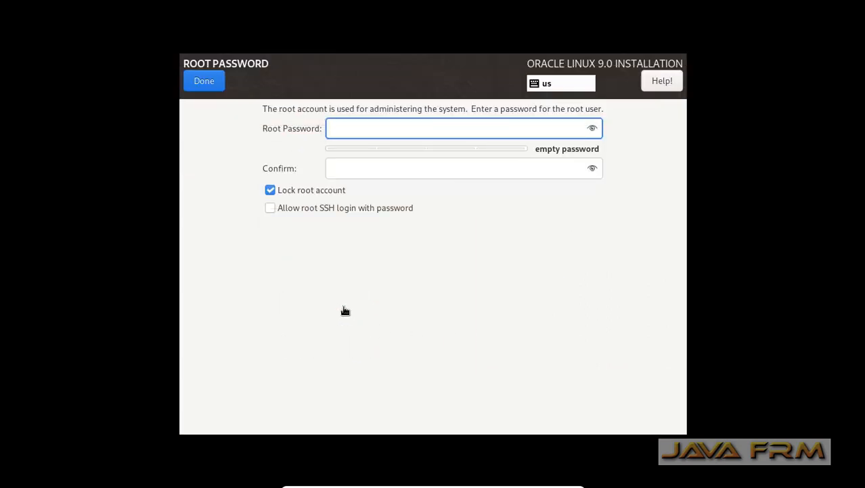
{"action": "type", "text": "••••"}
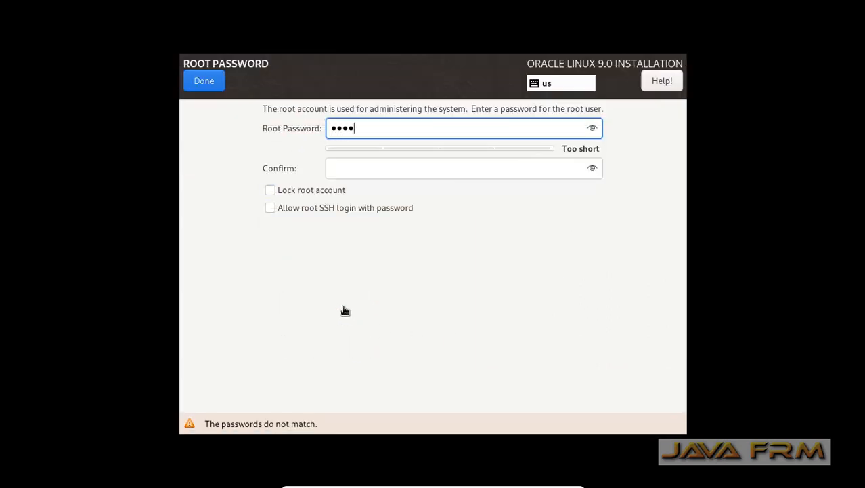
{"action": "type", "text": "••••••"}
{"action": "key", "text": "Tab"}
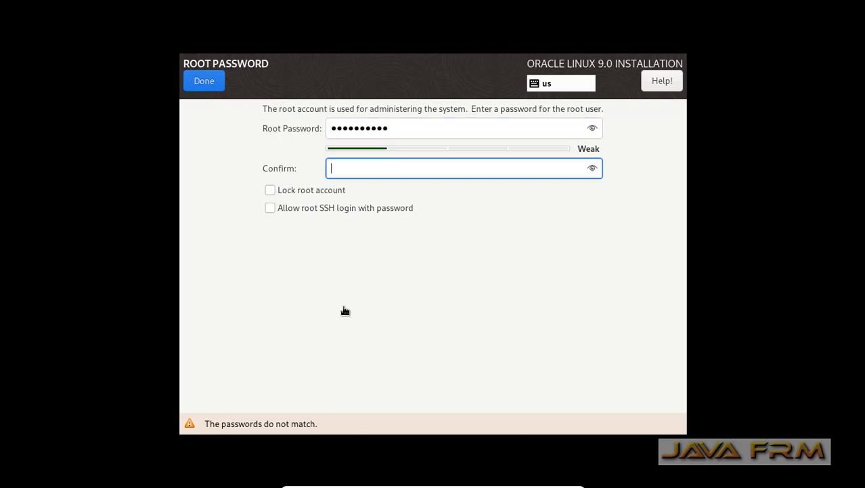
{"action": "type", "text": "••••••••••"}
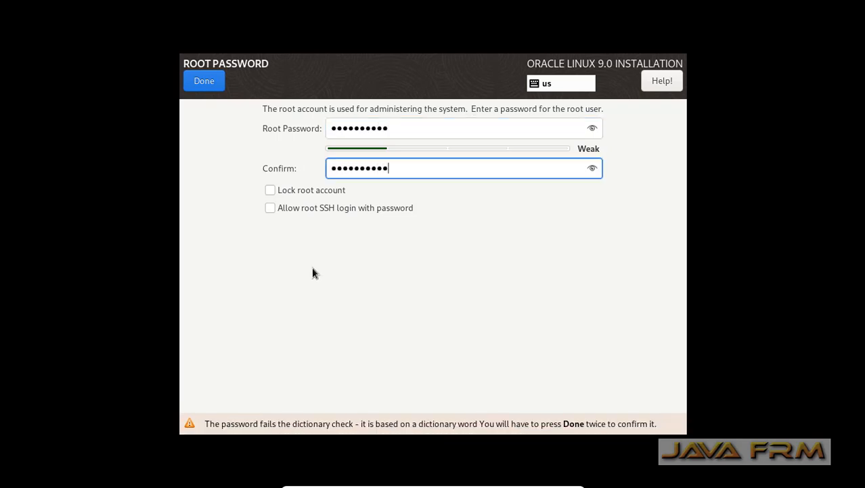
{"action": "left_click", "coordinate": [206, 82]}
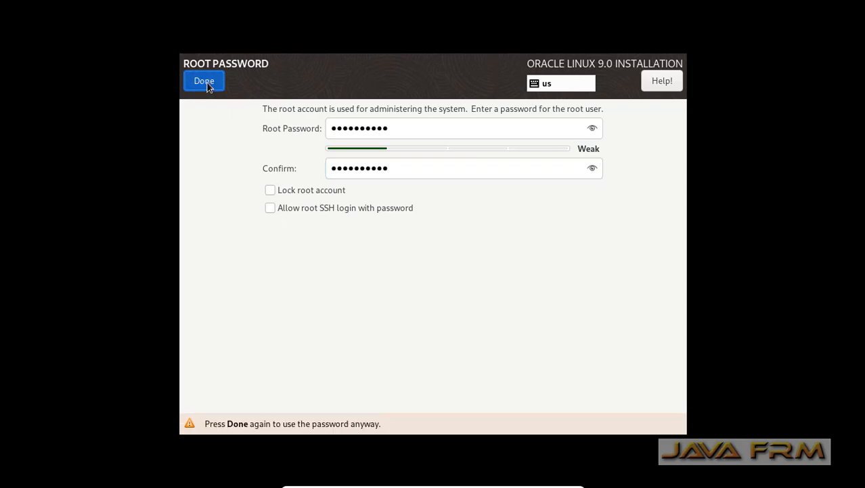
{"action": "left_click", "coordinate": [207, 82]}
Step: Create a password-protected user account with the user's full name, enter and confirm its password, and accept the weak password
{"action": "left_click", "coordinate": [319, 372]}
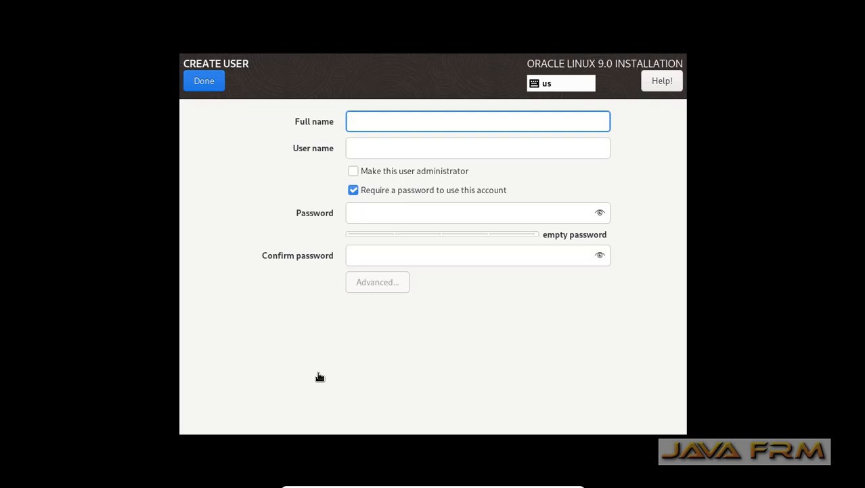
{"action": "type", "text": "ramanathan"}
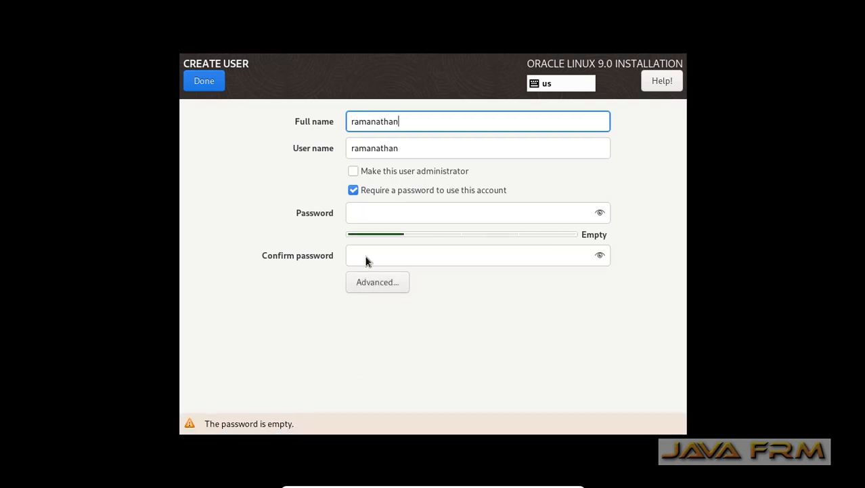
{"action": "left_click", "coordinate": [360, 211]}
{"action": "type", "text": "••••••••••"}
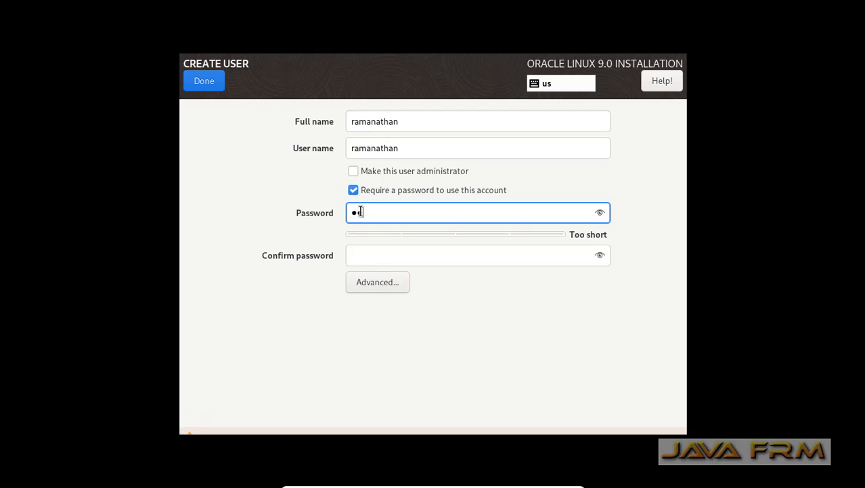
{"action": "key", "text": "Tab"}
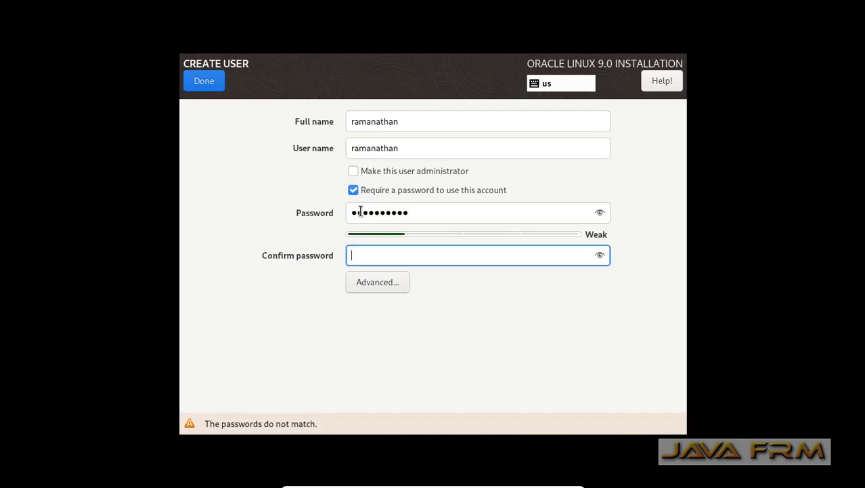
{"action": "type", "text": "••••••••••"}
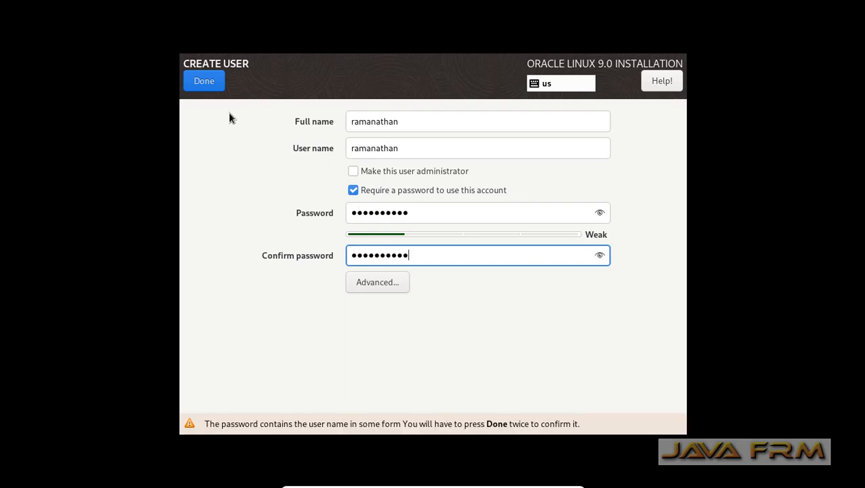
{"action": "left_click", "coordinate": [202, 81]}
{"action": "left_click", "coordinate": [203, 81]}
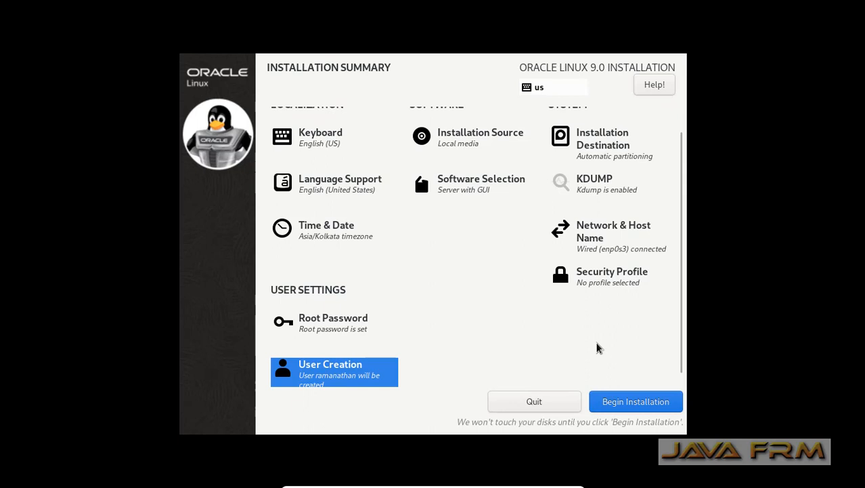
Step: Start the Oracle Linux 9.0 installation and reboot the system once it is complete
{"action": "left_click", "coordinate": [639, 404]}
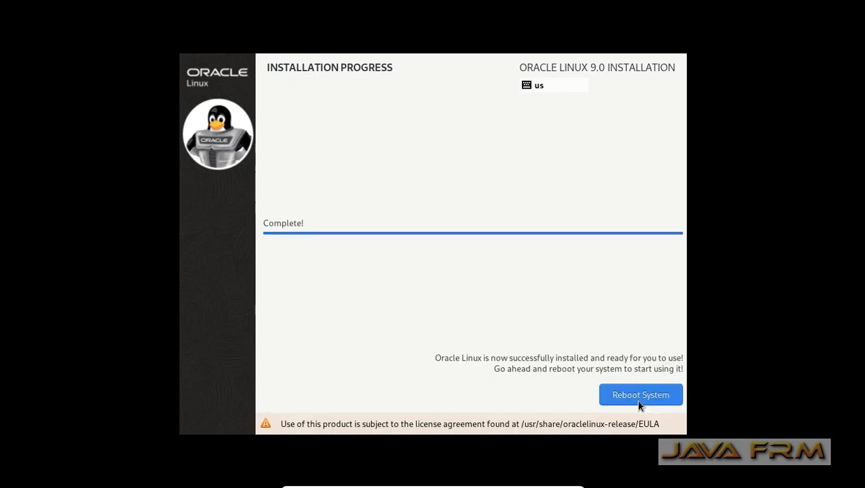
{"action": "mouse_move", "coordinate": [561, 485]}
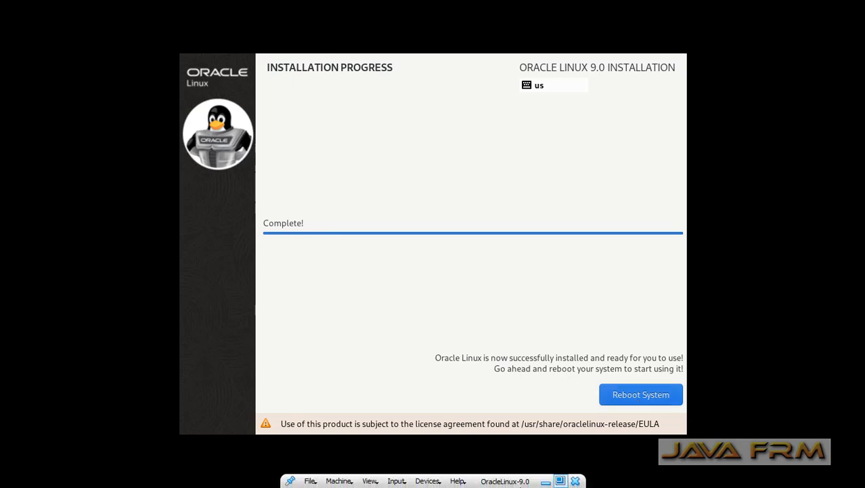
{"action": "left_click", "coordinate": [643, 400]}
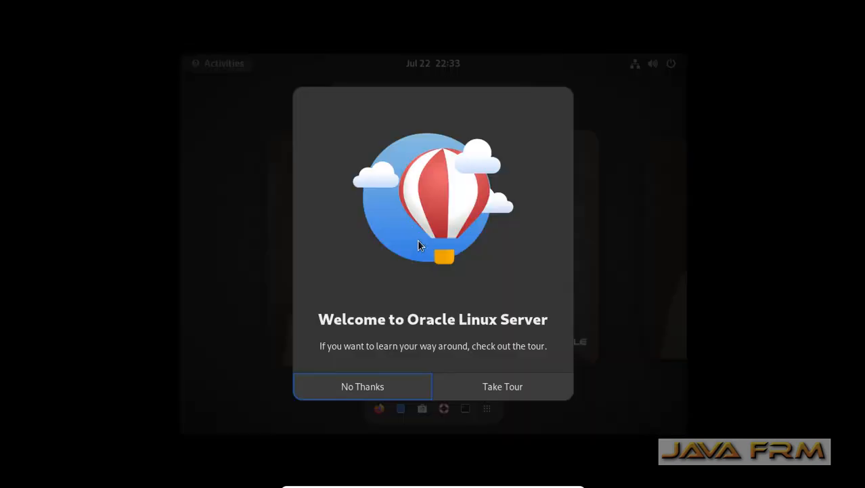
Step: Decline the Oracle Linux Server welcome tour
{"action": "left_click", "coordinate": [367, 382]}
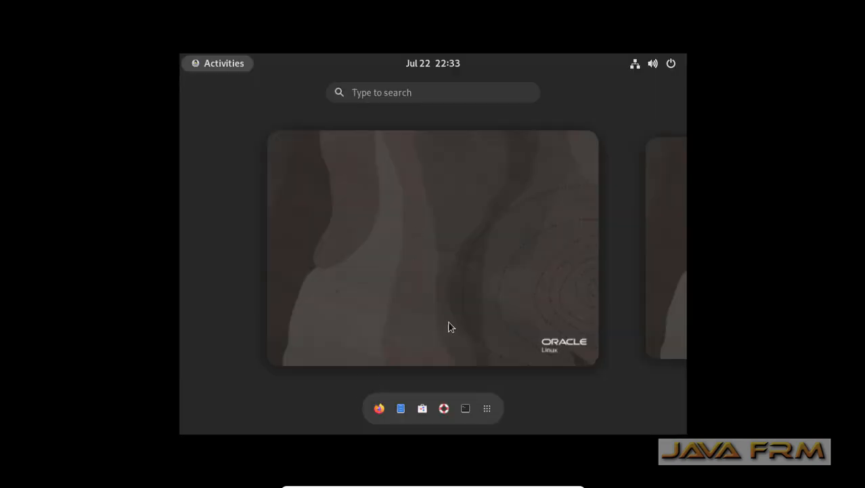
{"action": "left_click", "coordinate": [487, 408]}
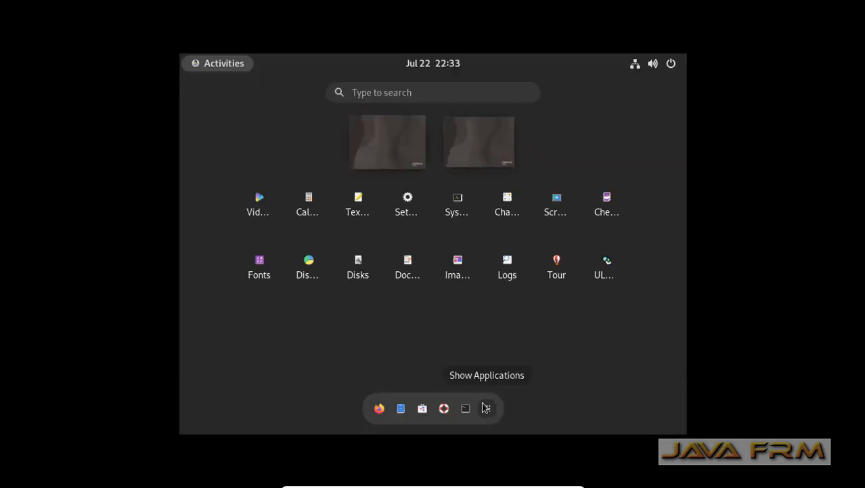
{"action": "left_click", "coordinate": [403, 205]}
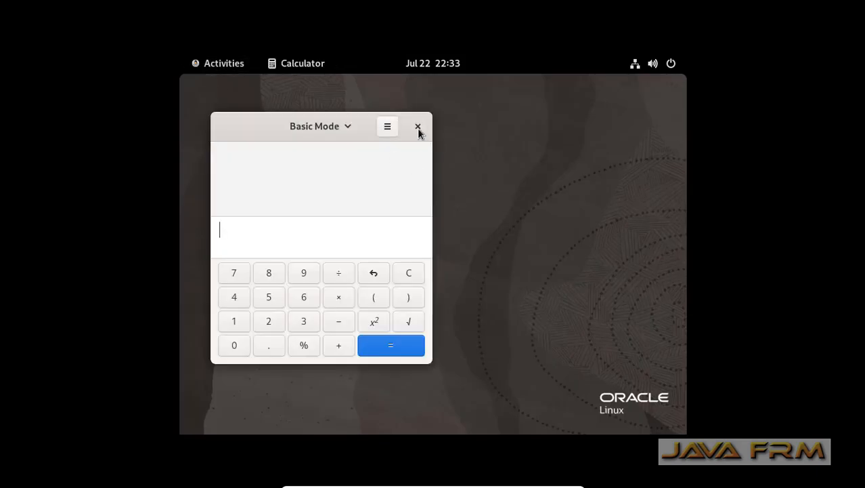
{"action": "left_click", "coordinate": [418, 127]}
Step: Open the Displays page of the system Settings application
{"action": "left_click", "coordinate": [215, 66]}
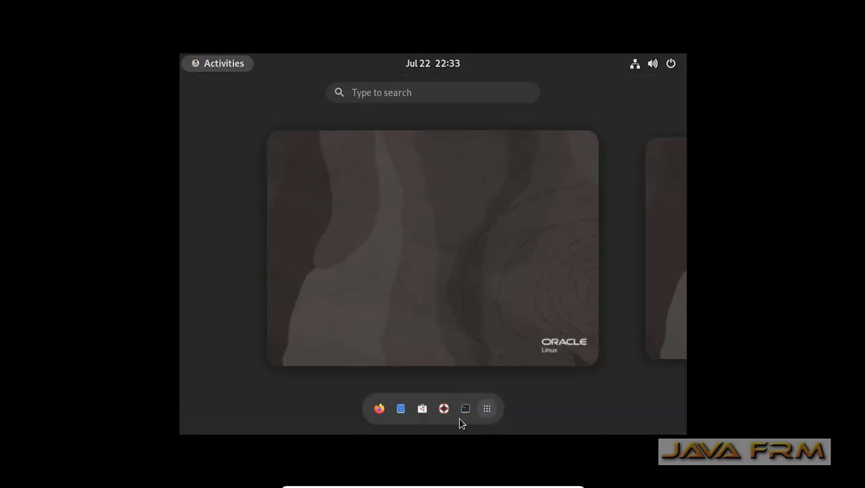
{"action": "left_click", "coordinate": [488, 408]}
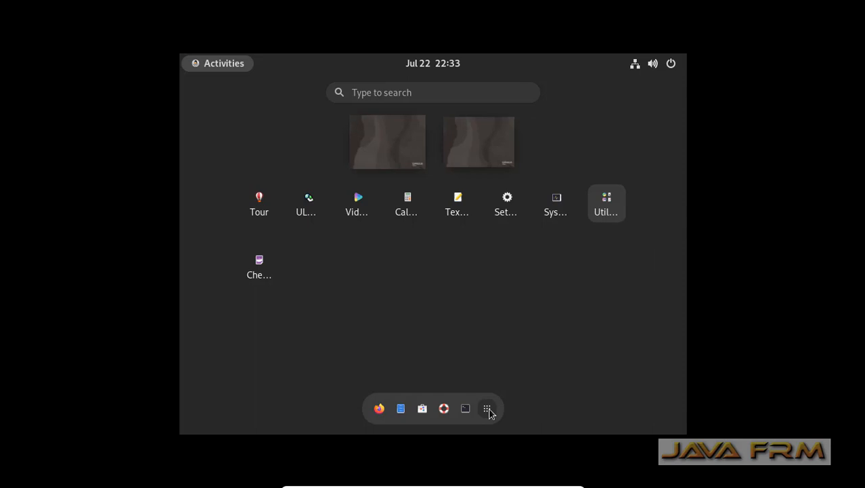
{"action": "left_click", "coordinate": [506, 215]}
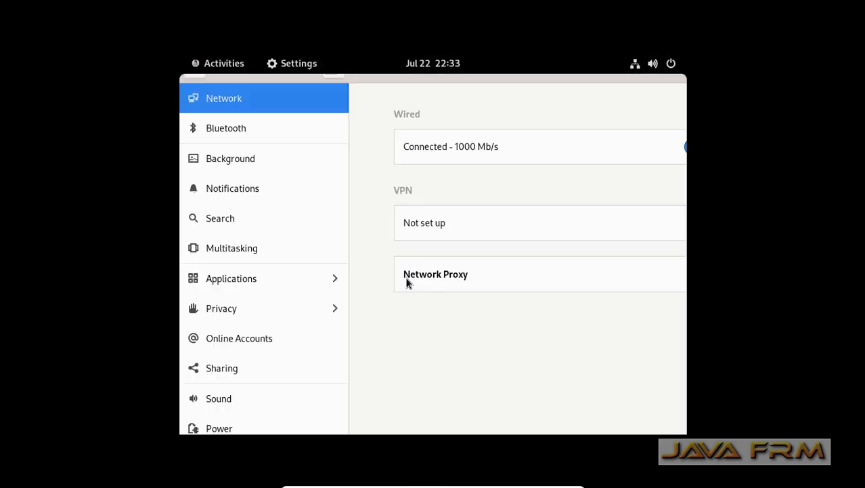
{"action": "scroll", "coordinate": [265, 386], "scroll_direction": "down", "scroll_amount": 5}
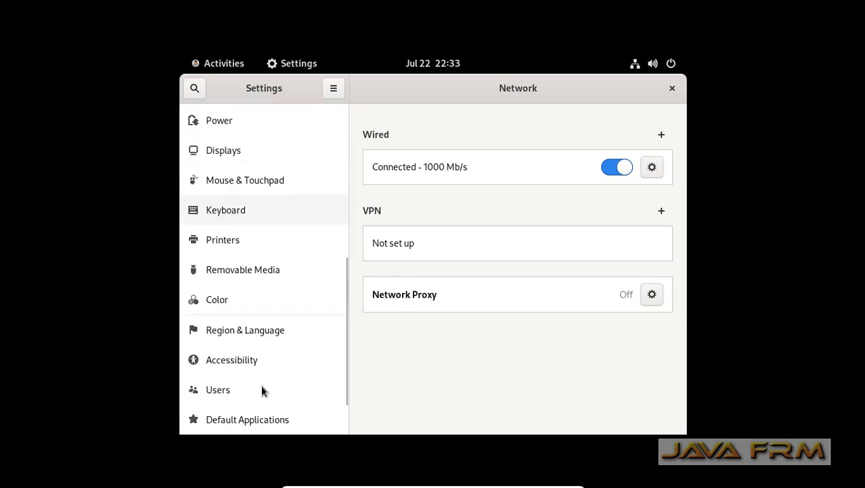
{"action": "left_click", "coordinate": [247, 150]}
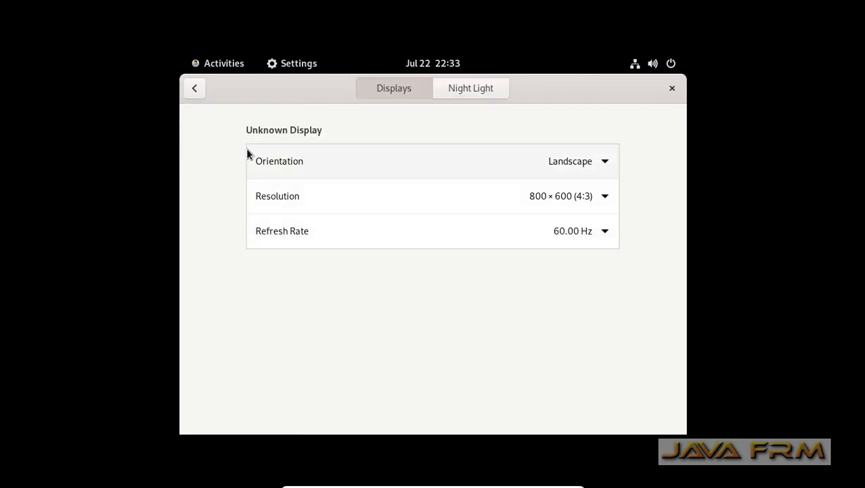
Step: Set the display resolution to 1360 × 768 (16:9), apply it and keep the changes
{"action": "left_click", "coordinate": [606, 197]}
{"action": "scroll", "coordinate": [518, 312], "scroll_direction": "down", "scroll_amount": 5}
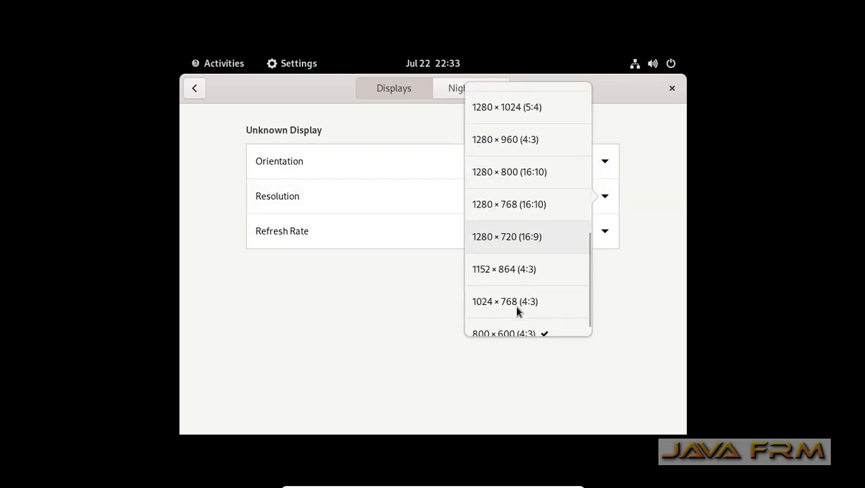
{"action": "scroll", "coordinate": [518, 312], "scroll_direction": "up", "scroll_amount": 2}
{"action": "left_click", "coordinate": [506, 147]}
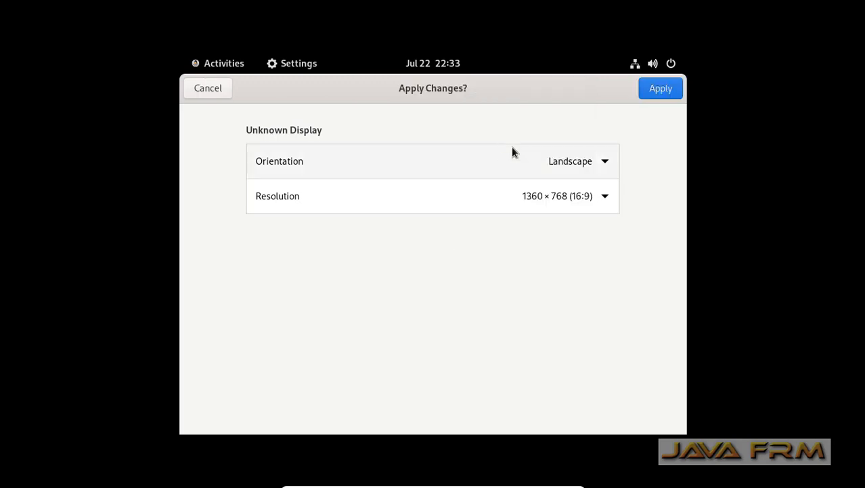
{"action": "left_click", "coordinate": [654, 93]}
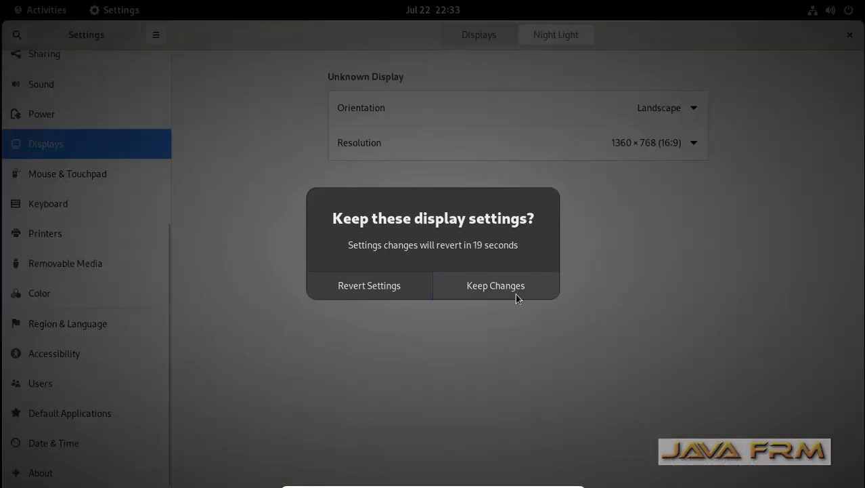
{"action": "left_click", "coordinate": [515, 295]}
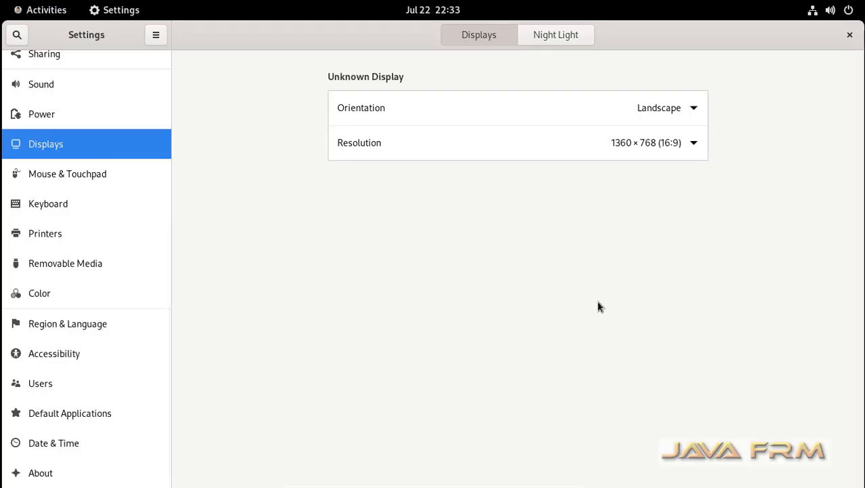
Step: Close the Settings window and open the Files application in a maximized window
{"action": "left_click", "coordinate": [851, 36]}
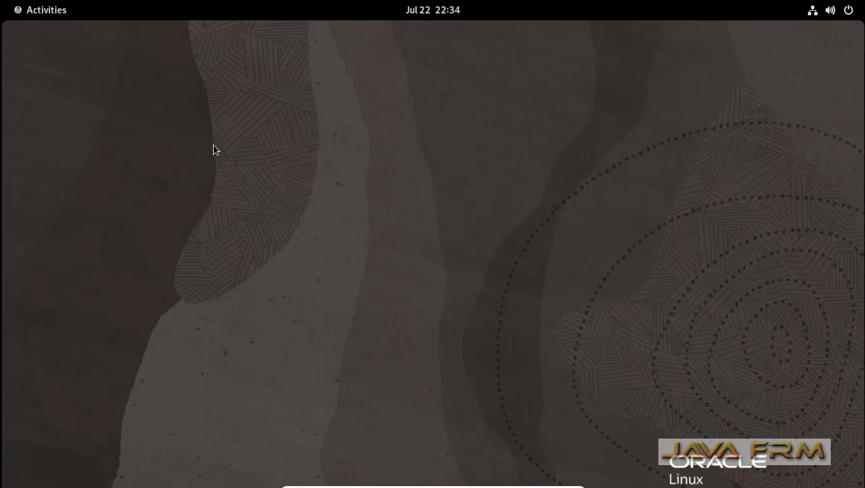
{"action": "left_click", "coordinate": [48, 7]}
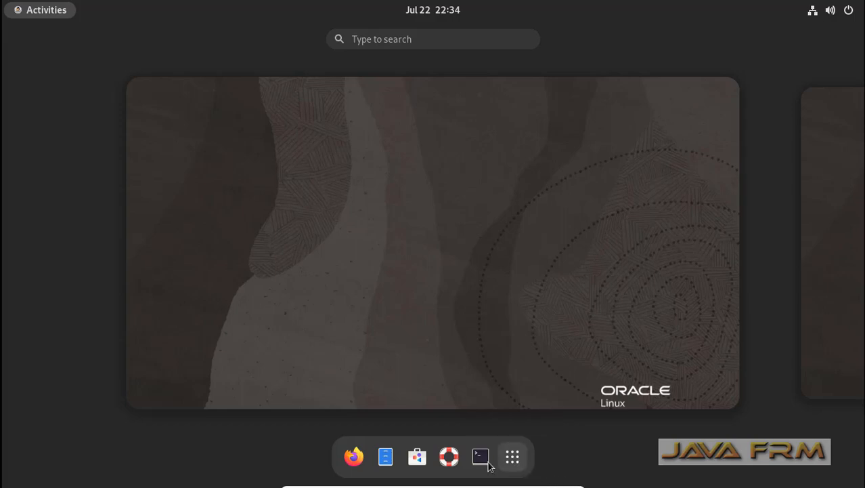
{"action": "left_click", "coordinate": [386, 457]}
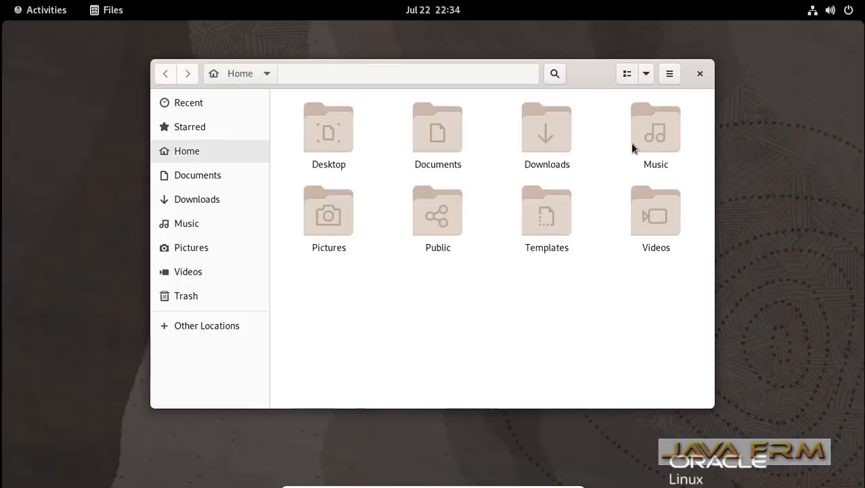
{"action": "double_click", "coordinate": [590, 74]}
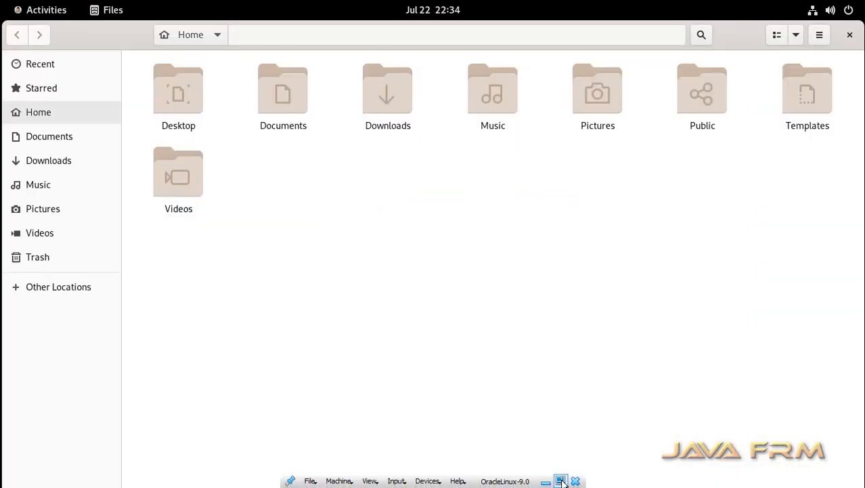
Step: Leave full-screen mode, insert OracleLinux-R9-U0-x86_64-dvd.iso into the virtual optical drive and dismiss the disc notification
{"action": "left_click", "coordinate": [559, 482]}
{"action": "left_click", "coordinate": [130, 24]}
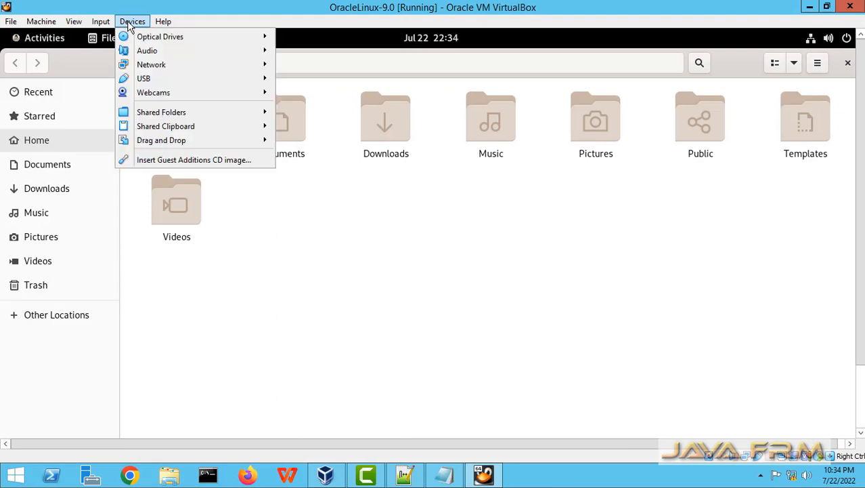
{"action": "mouse_move", "coordinate": [169, 36]}
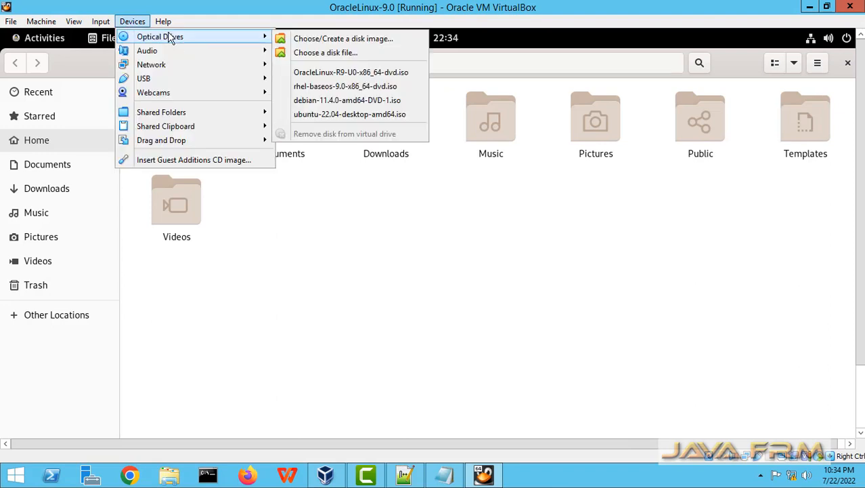
{"action": "left_click", "coordinate": [329, 74]}
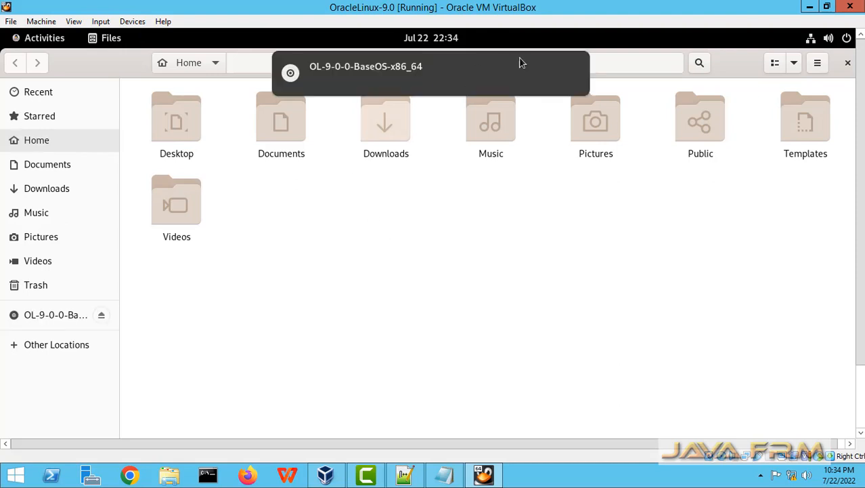
{"action": "left_click", "coordinate": [574, 71]}
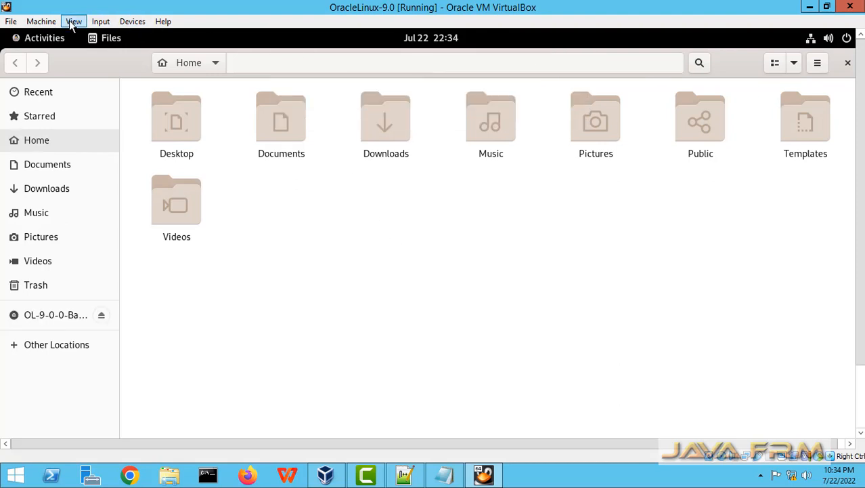
Step: Switch the virtual machine window back to full-screen mode
{"action": "left_click", "coordinate": [73, 22]}
{"action": "left_click", "coordinate": [88, 36]}
{"action": "left_click", "coordinate": [408, 284]}
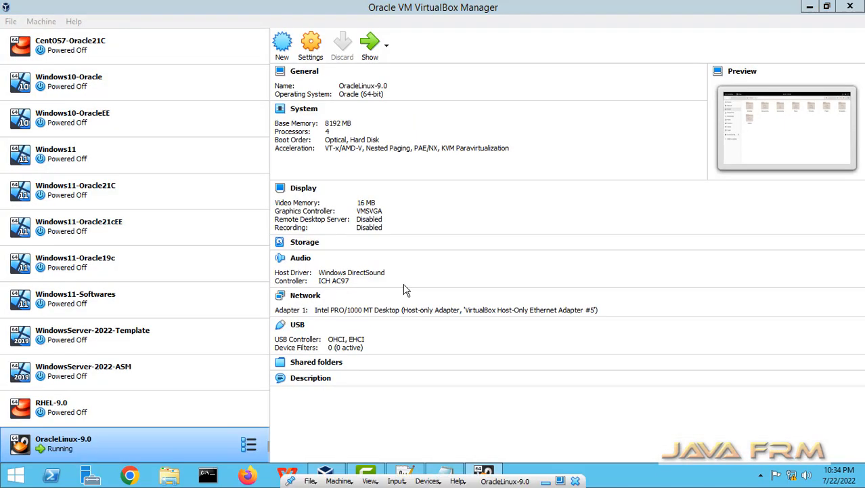
Step: Open the Packages folder inside AppStream on the mounted Oracle Linux disc
{"action": "left_click", "coordinate": [56, 287]}
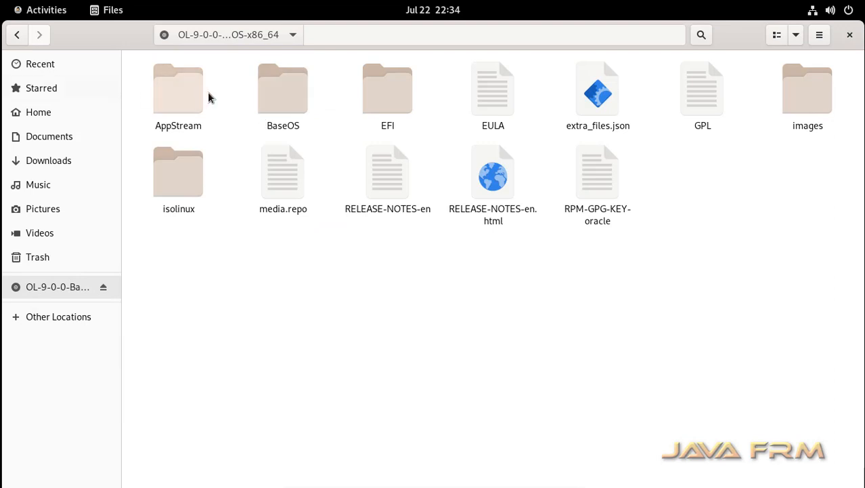
{"action": "double_click", "coordinate": [183, 98]}
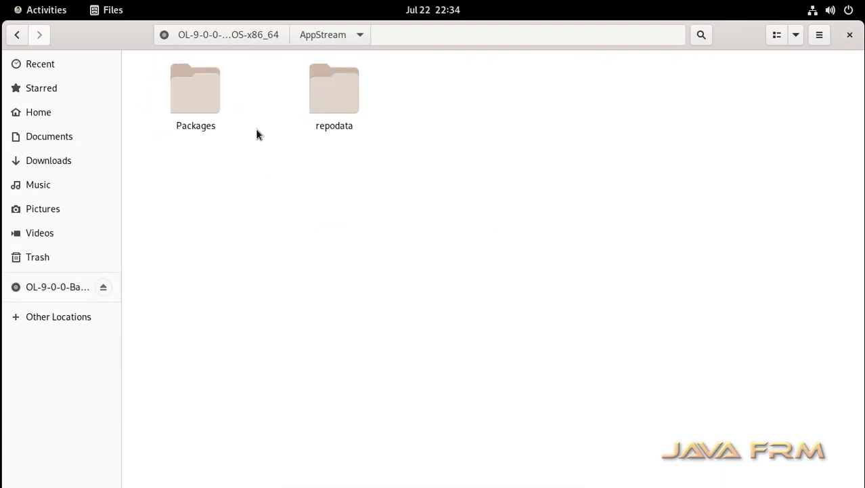
{"action": "double_click", "coordinate": [202, 91]}
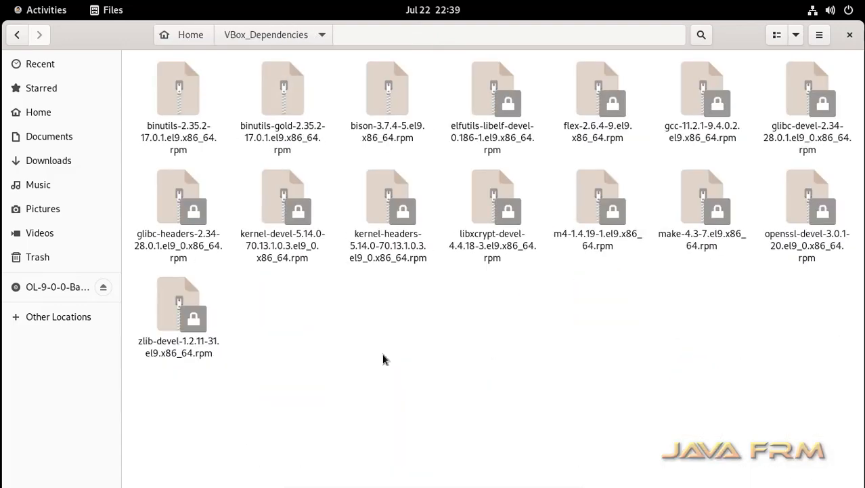
Step: Open a terminal in the VBox_Dependencies folder and maximize its window
{"action": "right_click", "coordinate": [387, 336]}
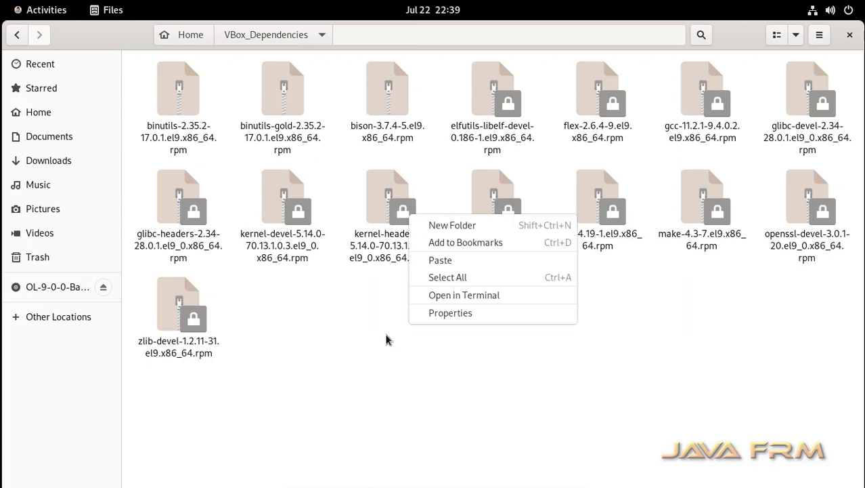
{"action": "left_click", "coordinate": [459, 301]}
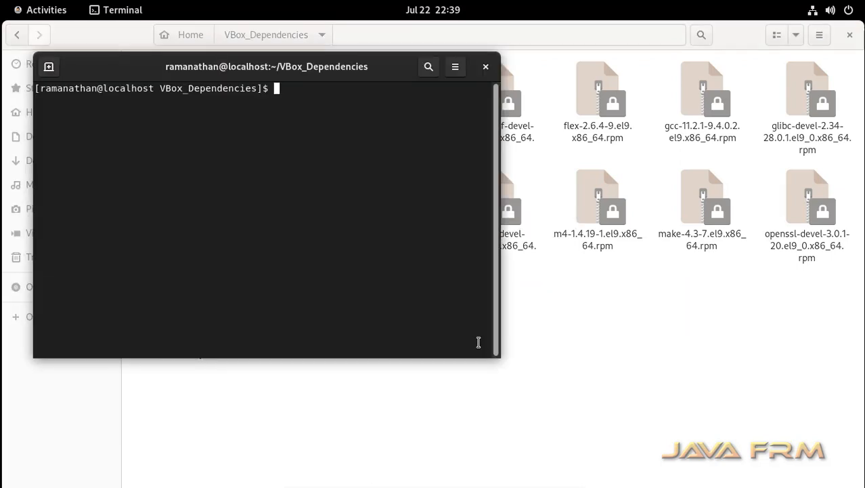
{"action": "double_click", "coordinate": [376, 69]}
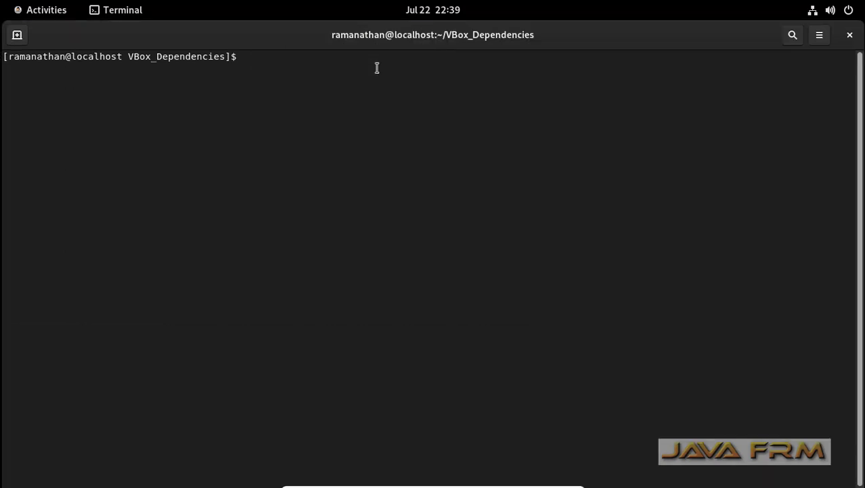
Step: Switch to the root account with su, entering the root password, and list the files in the VBox_Dependencies folder
{"action": "type", "text": "su"}
{"action": "key", "text": "Return"}
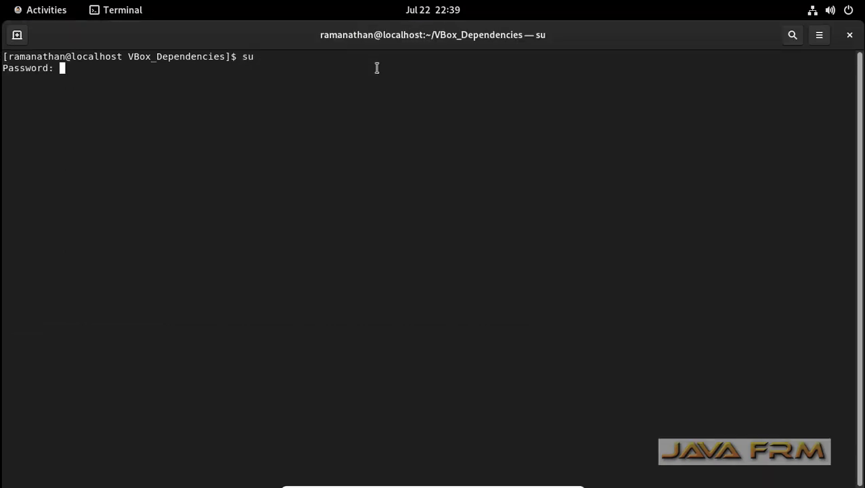
{"action": "key", "text": "Return"}
{"action": "type", "text": "ls"}
{"action": "key", "text": "Return"}
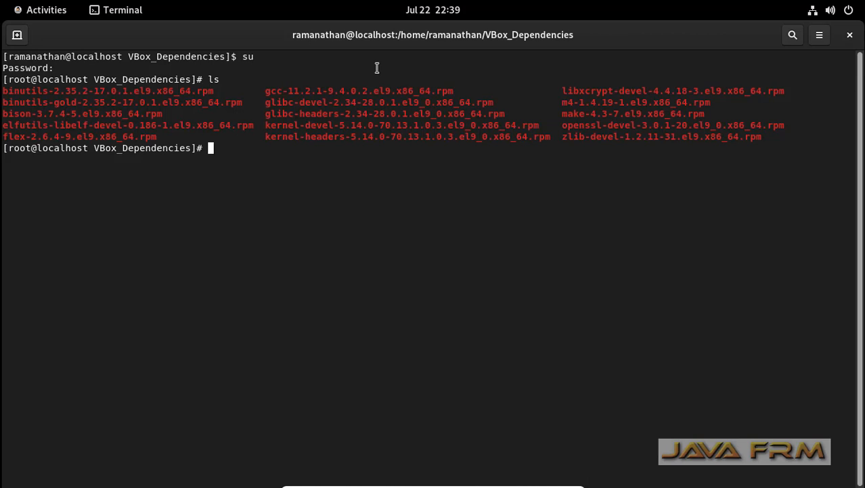
Step: Install all RPM packages in the VBox_Dependencies folder with one rpm -ivh command, from binutils-2.35.2-17.0.1.el9.x86_64.rpm to zlib-devel-1.2.11-31.el9.x86_64.rpm
{"action": "type", "text": "rpm -ivh bin"}
{"action": "key", "text": "Tab"}
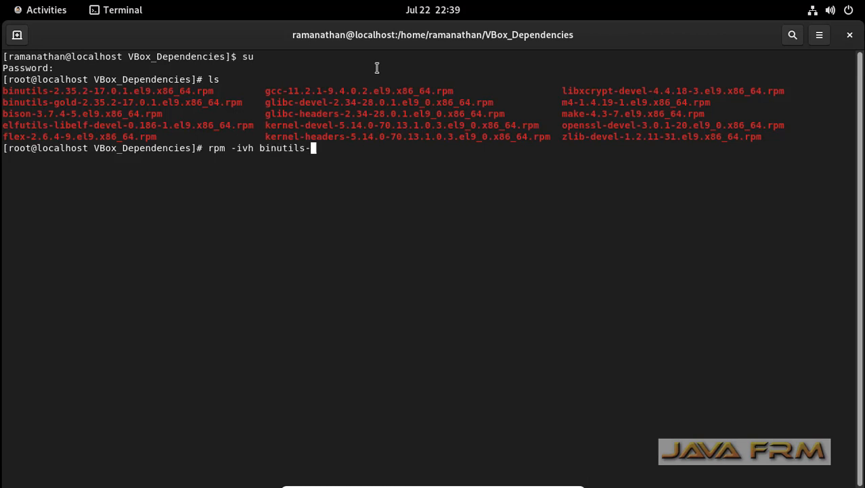
{"action": "type", "text": "2"}
{"action": "key", "text": "Tab"}
{"action": "type", "text": "binu"}
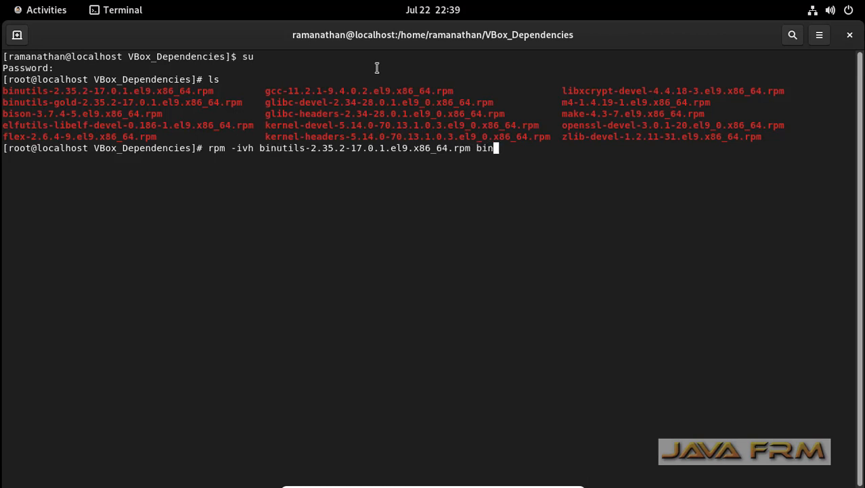
{"action": "key", "text": "Tab"}
{"action": "type", "text": "g"}
{"action": "key", "text": "Tab"}
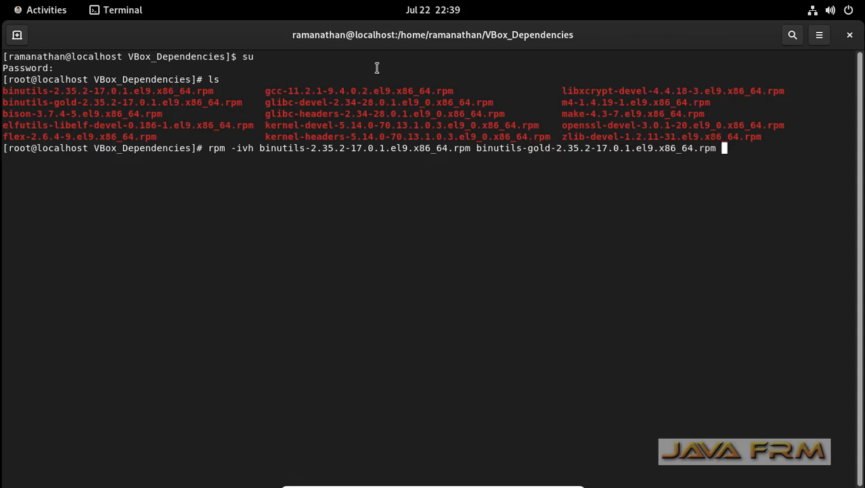
{"action": "type", "text": "biso"}
{"action": "key", "text": "Tab"}
{"action": "type", "text": "elfutils-libelf-devel-0.186-1.el9.x86_64.rpm flex-2.6.4-9.el9.x86_64.rpm gcc-11.2.1-9.4.0.2.el9.x86_64.rpm  glibc-devel-2.34-28.0.1.el9_0.x86_64.rpm glibc-headers-2.34-28.0.1.el9_0.x86_64.rpm kernel-devel-5.14.0-70.13.1.0.3.el9_0.x86_64.rpm kernel-headers-5.14.0-70.13.1.0.3.el9_0.x86_64.rpm libxcrypt-devel-4.4.18-3.el9.x86_64.rpm m4-1.4.19-1.el9.x86_64.rpm  make-4.3-7.el9.x86_64.rpm openssl-devel-3.0.1-20.el9_0.x86_64.rpm zlib-devel-1.2.11-31.el9.x86_64.rpm"}
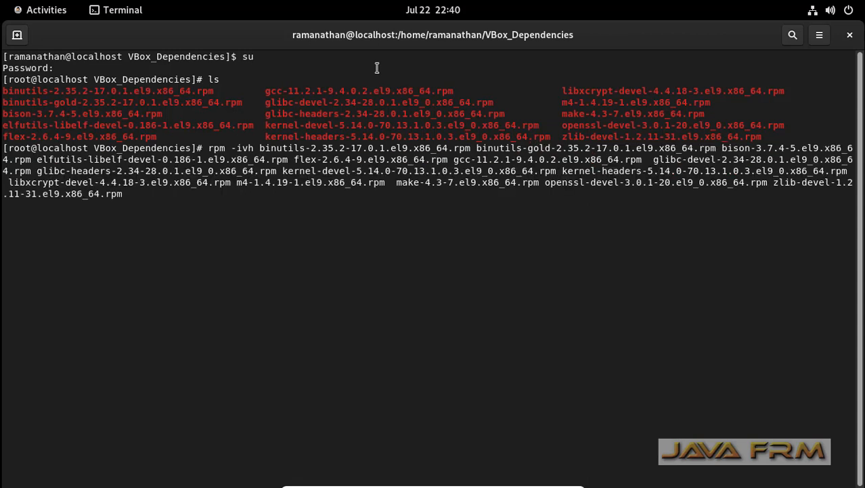
{"action": "key", "text": "Return"}
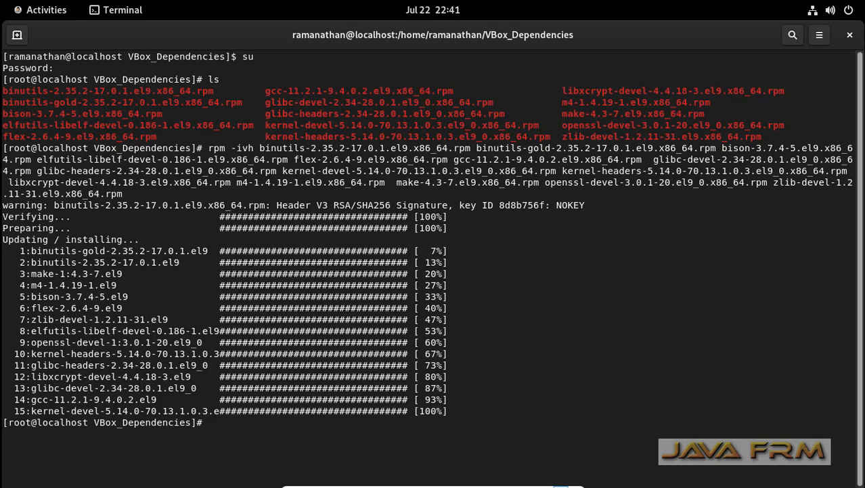
Step: Leave full-screen mode and eject OracleLinux-R9-U0-x86_64-dvd.iso from the virtual optical drive, forcing the unmount
{"action": "mouse_move", "coordinate": [561, 482]}
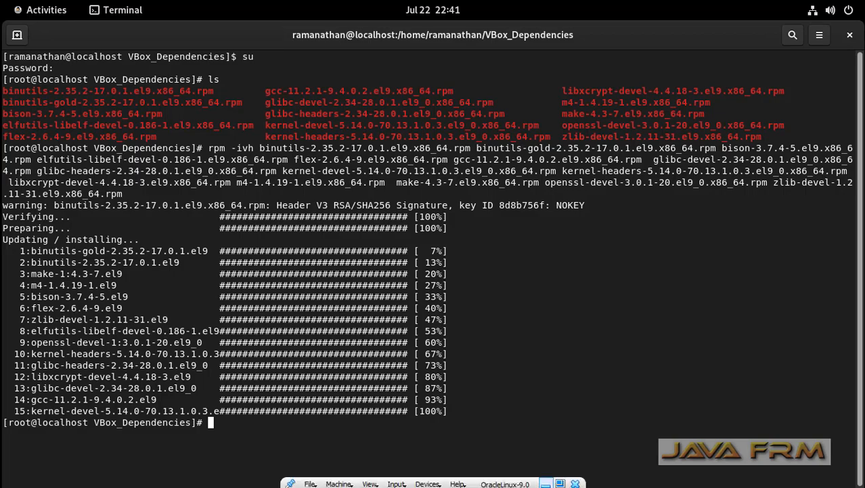
{"action": "left_click", "coordinate": [560, 481]}
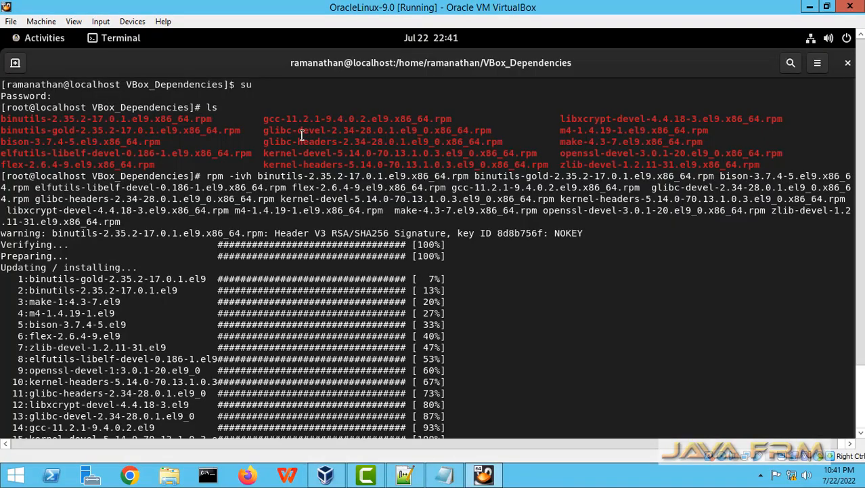
{"action": "left_click", "coordinate": [131, 22]}
{"action": "mouse_move", "coordinate": [151, 40]}
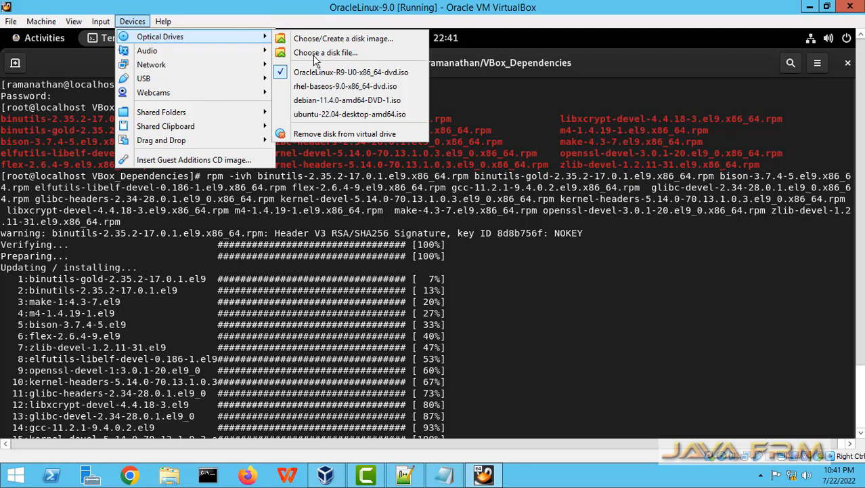
{"action": "left_click", "coordinate": [330, 74]}
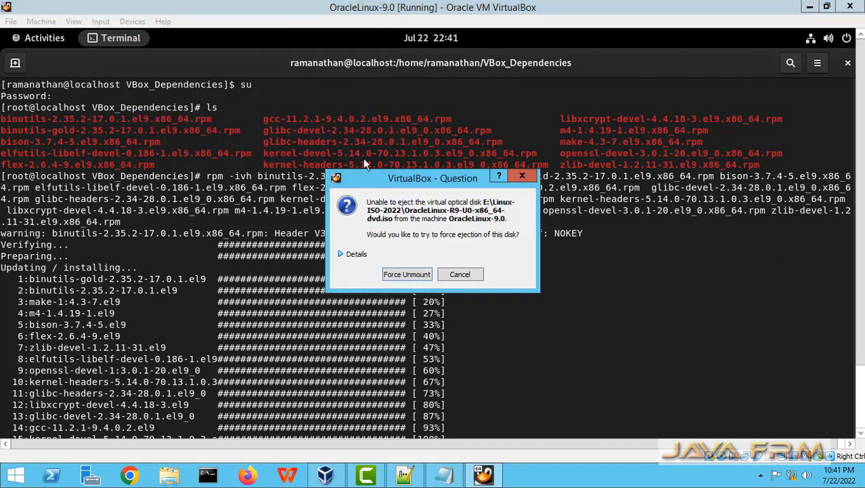
{"action": "left_click", "coordinate": [408, 277]}
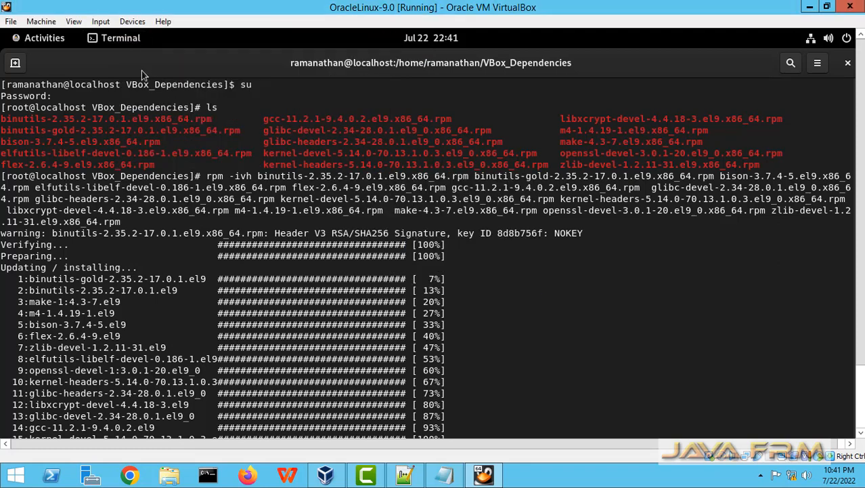
Step: Insert the Guest Additions CD image into the virtual machine and decline running its software automatically
{"action": "left_click", "coordinate": [131, 23]}
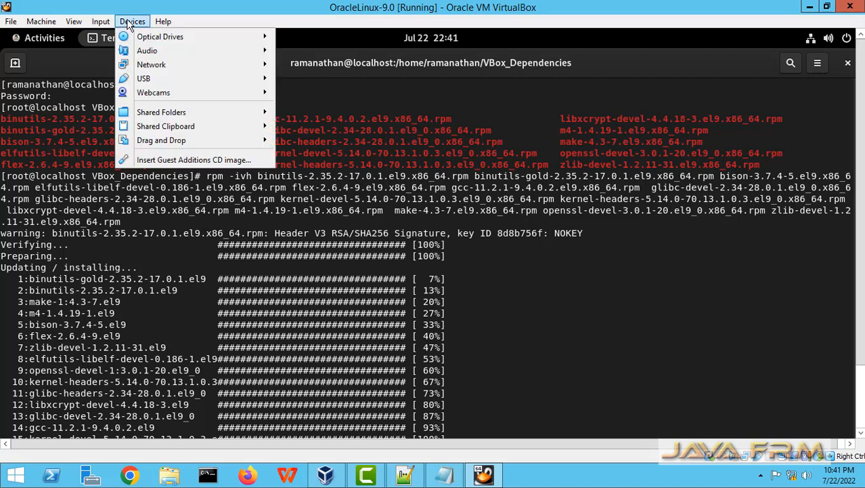
{"action": "left_click", "coordinate": [204, 160]}
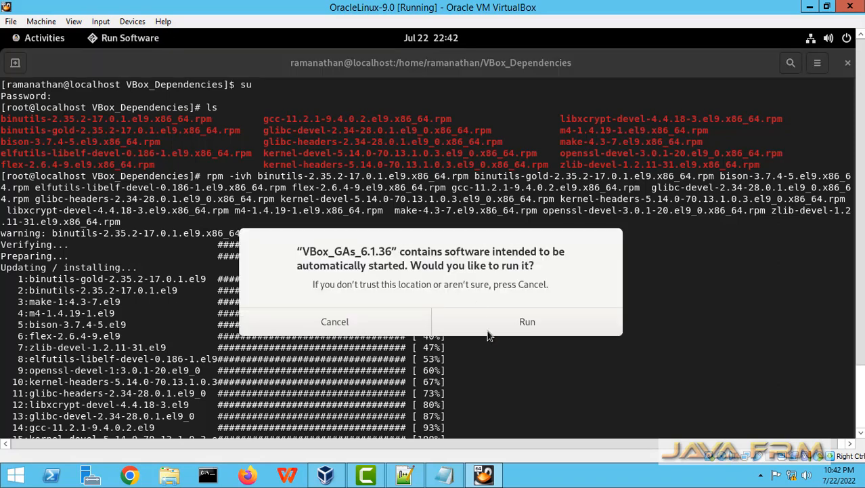
{"action": "left_click", "coordinate": [335, 324]}
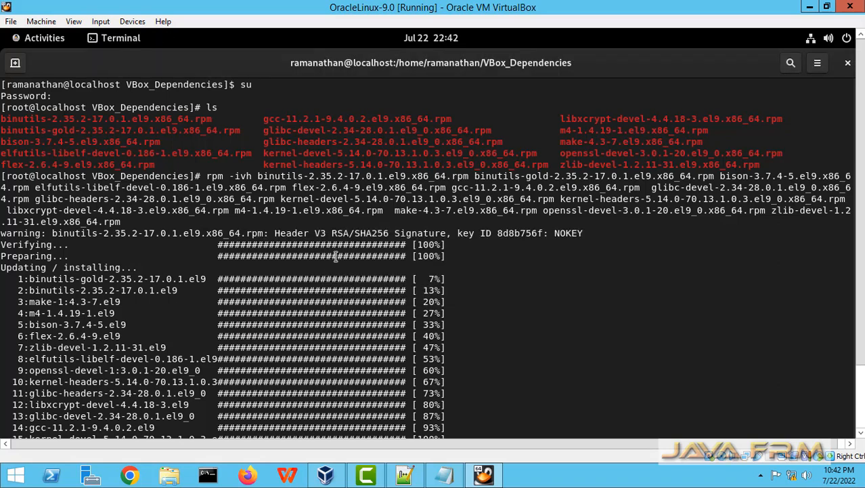
Step: Return the virtual machine to full-screen mode
{"action": "left_click", "coordinate": [74, 21]}
{"action": "left_click", "coordinate": [92, 36]}
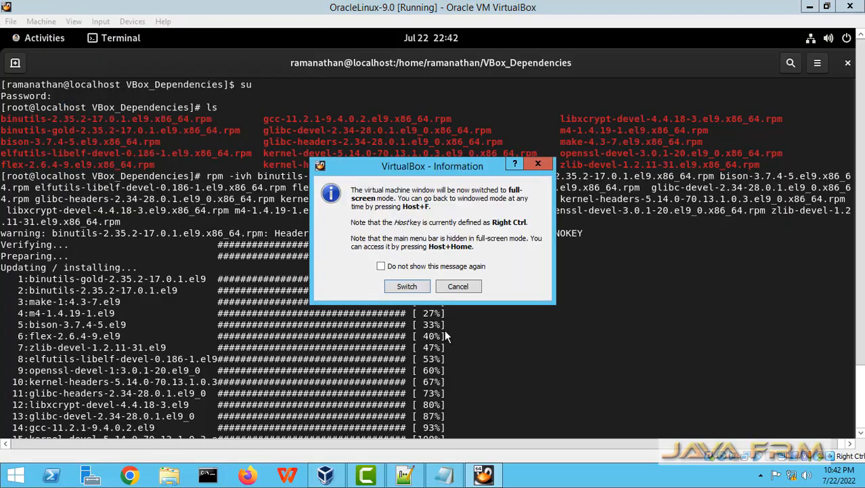
{"action": "left_click", "coordinate": [407, 287]}
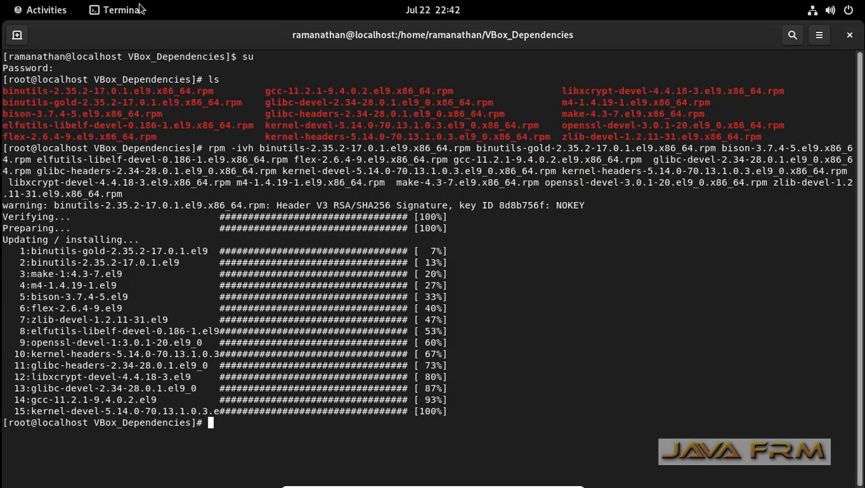
Step: Open the VBox_GAs_6.1.36 disc in the file manager and copy all of its files and folders
{"action": "left_click", "coordinate": [46, 10]}
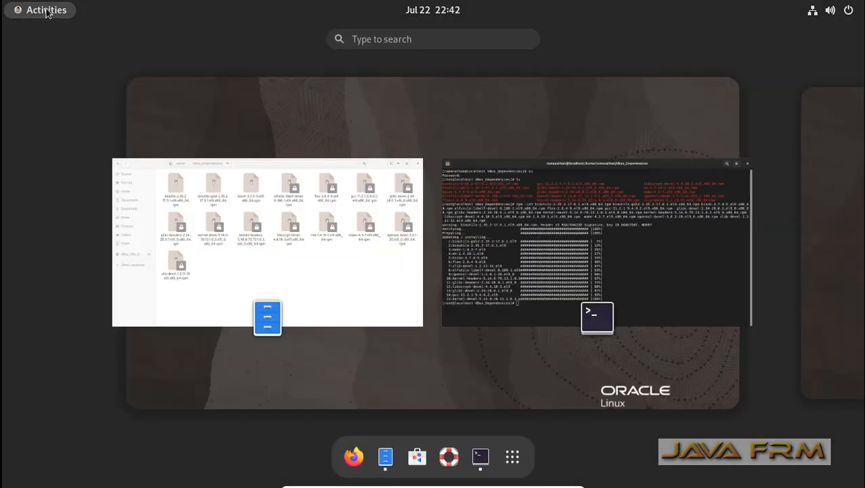
{"action": "left_click", "coordinate": [324, 308]}
{"action": "left_click", "coordinate": [53, 287]}
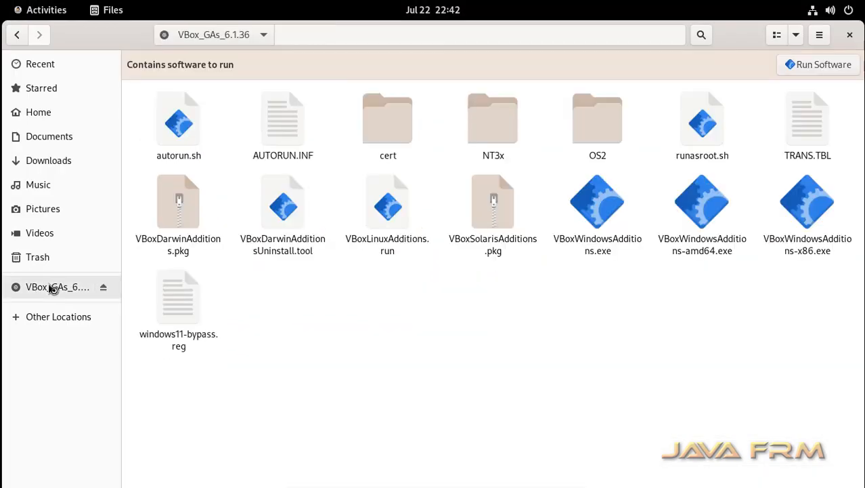
{"action": "key", "text": "ctrl+a"}
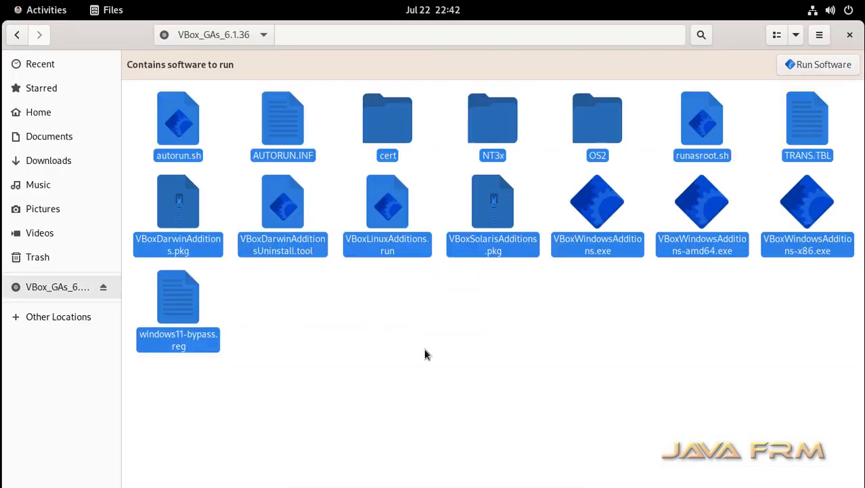
Step: Create a new folder named VBox_GA in the Home directory
{"action": "left_click", "coordinate": [44, 114]}
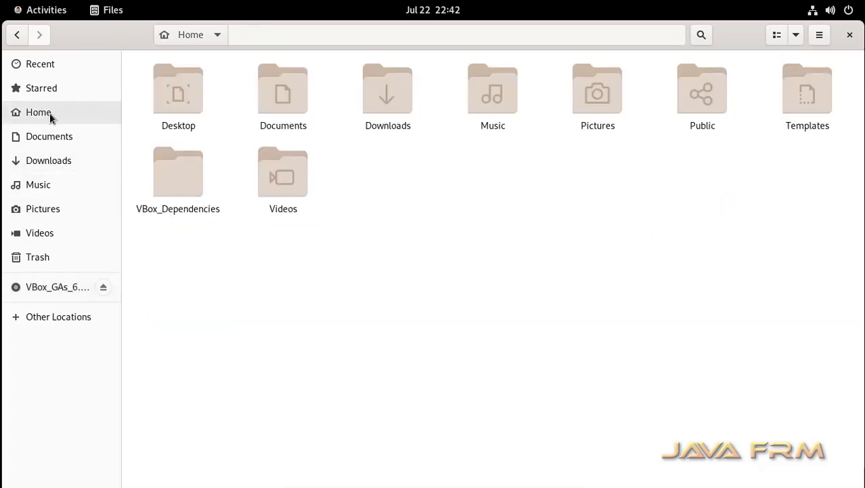
{"action": "right_click", "coordinate": [439, 288]}
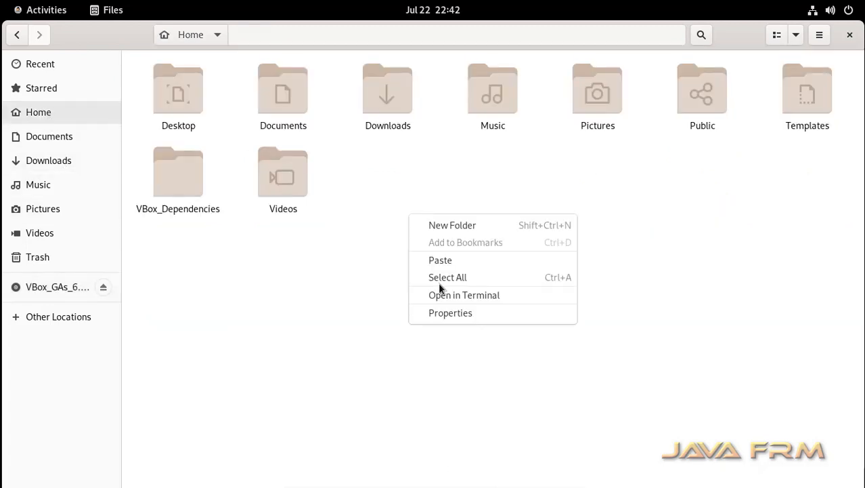
{"action": "left_click", "coordinate": [465, 226]}
{"action": "type", "text": "VBox"}
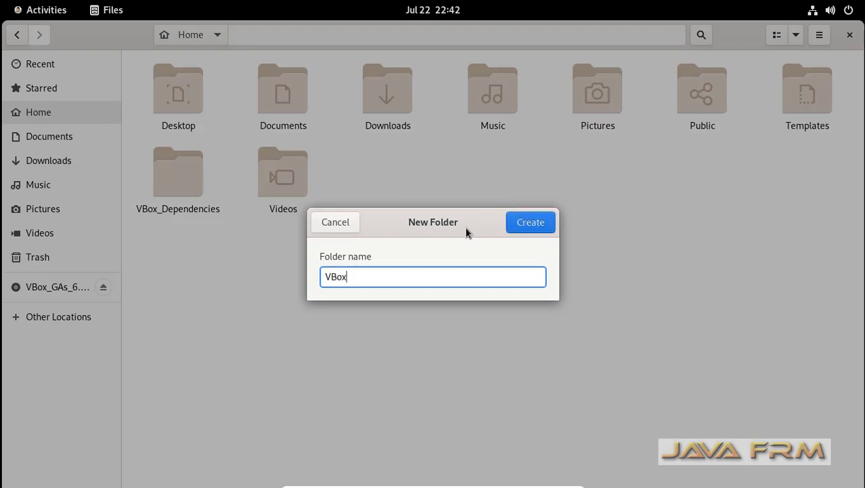
{"action": "type", "text": "_GA"}
{"action": "left_click", "coordinate": [528, 225]}
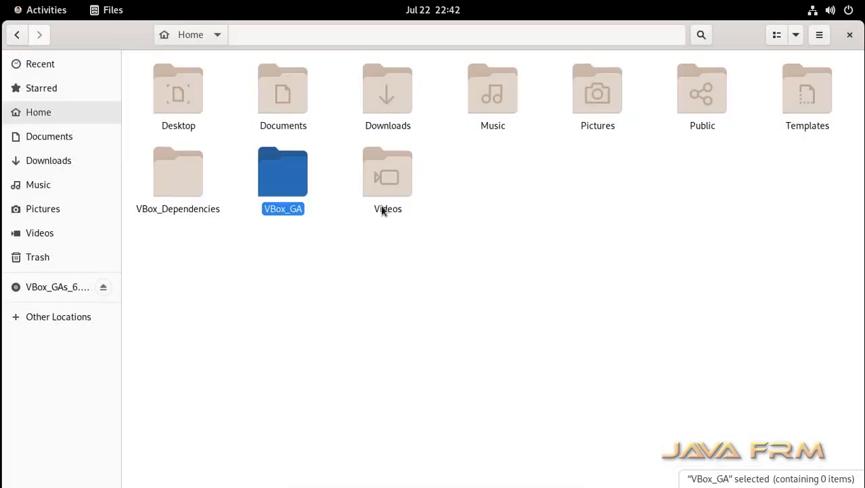
Step: Paste the copied Guest Additions files into the VBox_GA folder
{"action": "double_click", "coordinate": [290, 185]}
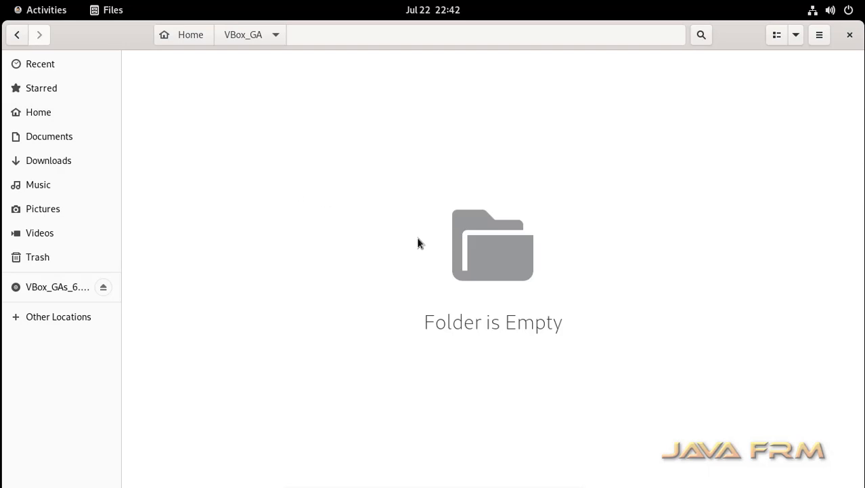
{"action": "key", "text": "ctrl+v"}
{"action": "left_click", "coordinate": [421, 320]}
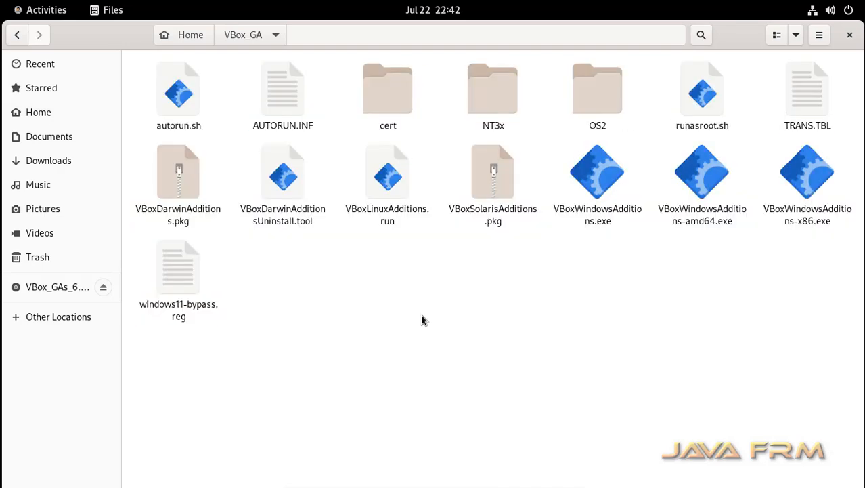
Step: Switch back to the root terminal session and clear its output
{"action": "left_click", "coordinate": [47, 17]}
{"action": "left_click", "coordinate": [545, 297]}
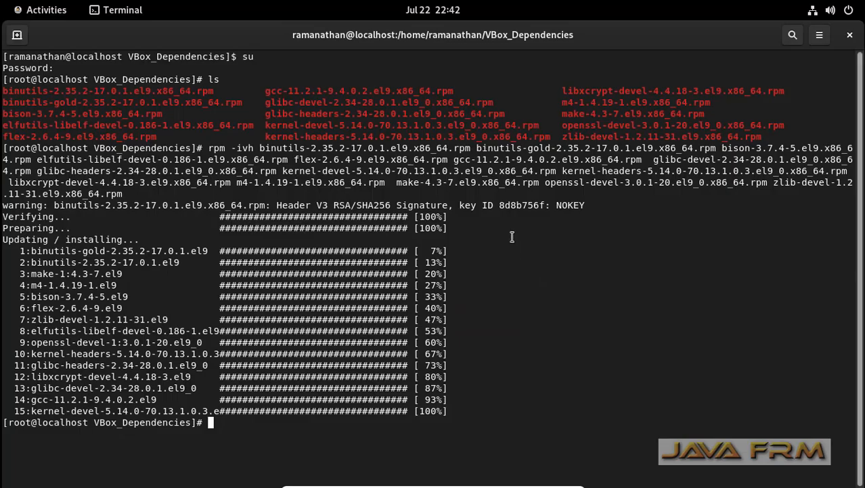
{"action": "type", "text": "clear"}
{"action": "key", "text": "Return"}
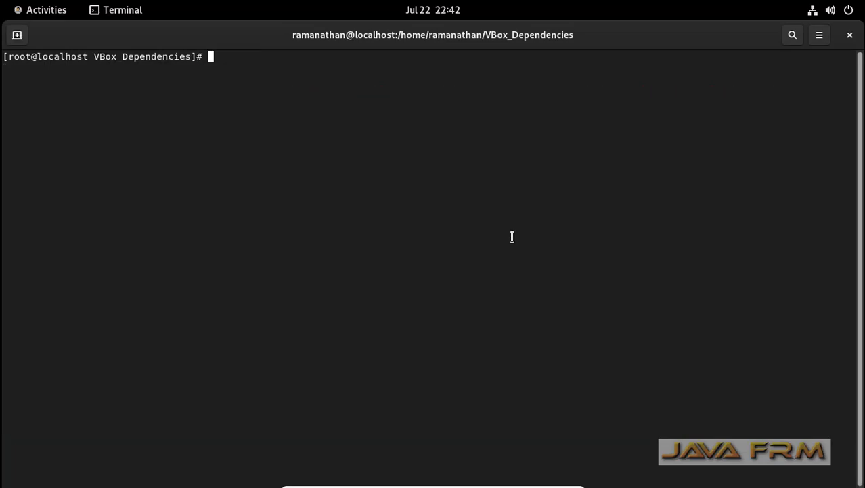
Step: Go up to the parent directory, list its contents and change into the VBox_GA directory
{"action": "type", "text": "cd ../"}
{"action": "key", "text": "Return"}
{"action": "type", "text": "ls"}
{"action": "key", "text": "Return"}
{"action": "type", "text": "cd V"}
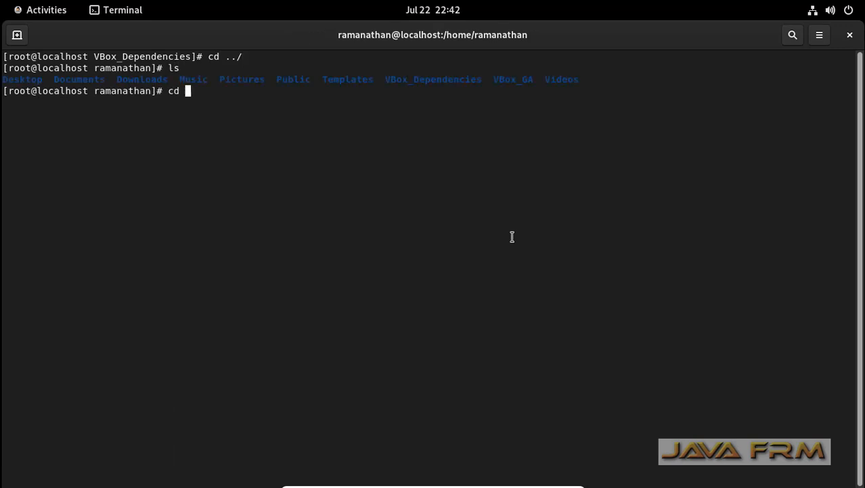
{"action": "type", "text": "Box_G"}
{"action": "key", "text": "Tab"}
{"action": "key", "text": "Return"}
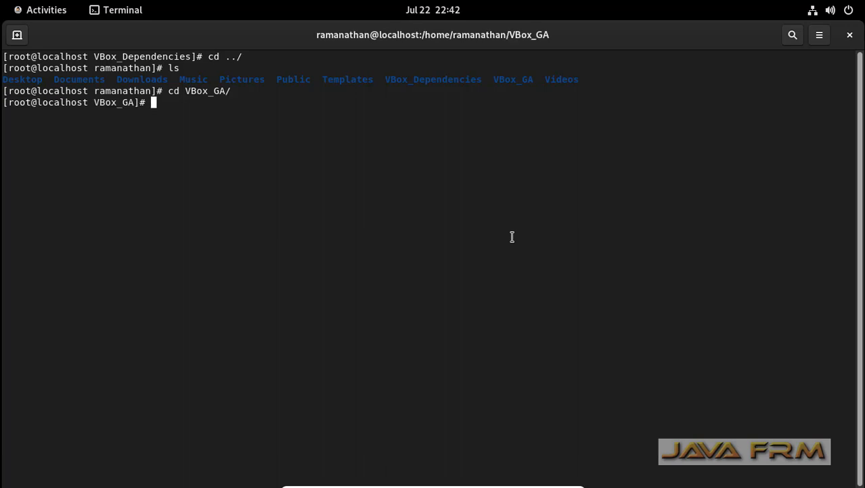
Step: Set permissions 775 on all files in VBox_GA with chmod, listing the directory before and after the change
{"action": "type", "text": "ls"}
{"action": "key", "text": "Return"}
{"action": "type", "text": "chmod"}
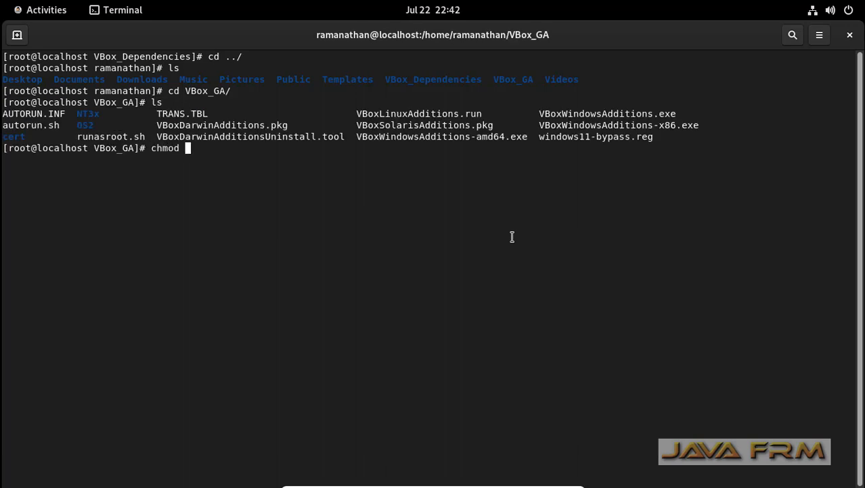
{"action": "type", "text": " 775 *"}
{"action": "key", "text": "Return"}
{"action": "type", "text": "ls"}
{"action": "key", "text": "Return"}
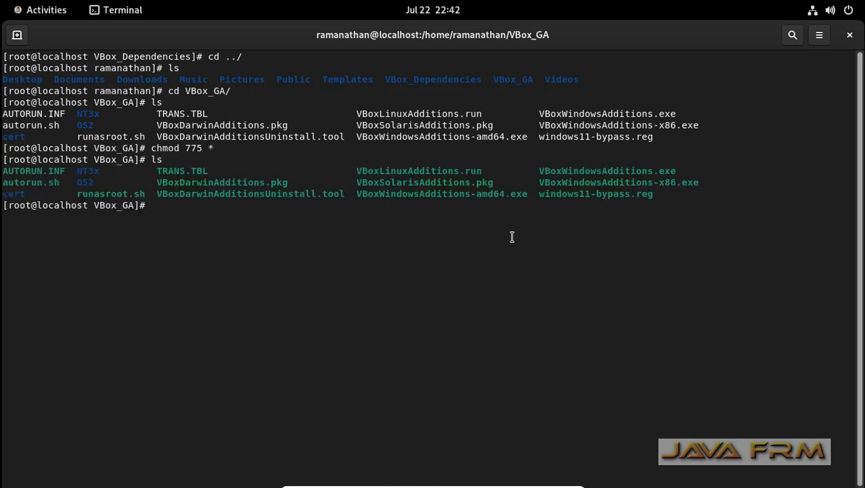
Step: Run the ./VBoxLinuxAdditions.run installer from the VBox_GA directory
{"action": "type", "text": "./Vb"}
{"action": "key", "text": "BackSpace"}
{"action": "type", "text": "BoxLi"}
{"action": "key", "text": "Tab"}
{"action": "key", "text": "Return"}
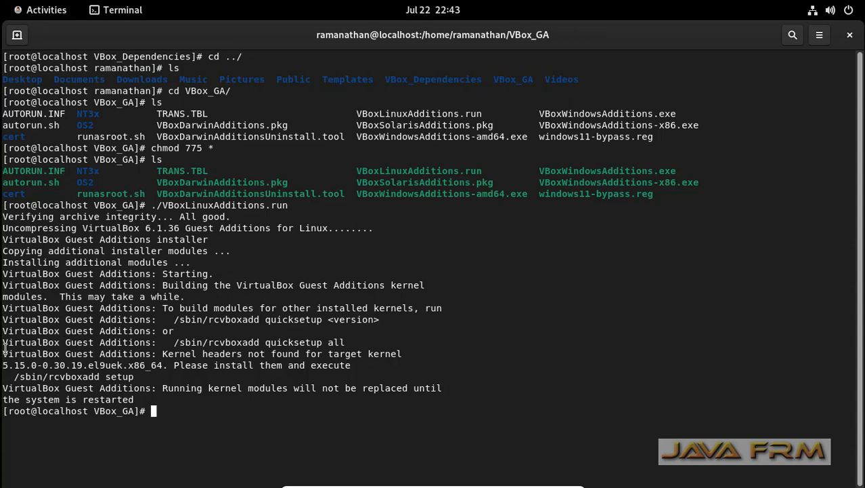
{"action": "left_click_drag", "start_coordinate": [4, 349], "coordinate": [31, 367]}
{"action": "left_click_drag", "start_coordinate": [84, 416], "coordinate": [98, 433]}
{"action": "left_click", "coordinate": [147, 394]}
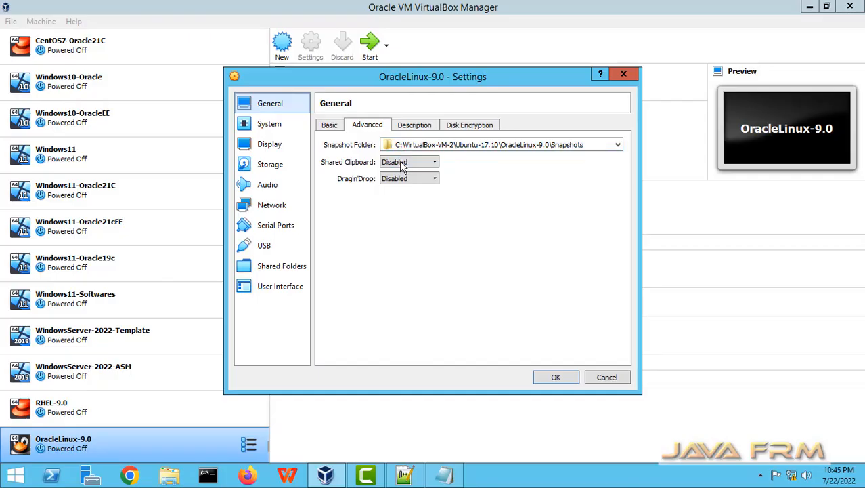
Step: Set both Shared Clipboard and Drag'n'Drop to Bidirectional in the OracleLinux-9.0 machine's general settings
{"action": "left_click", "coordinate": [402, 163]}
{"action": "left_click", "coordinate": [405, 196]}
{"action": "left_click", "coordinate": [400, 179]}
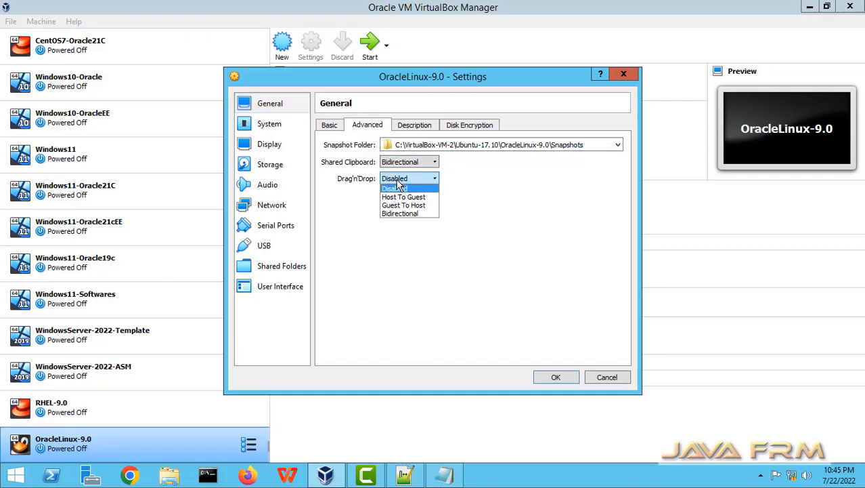
{"action": "left_click", "coordinate": [409, 214]}
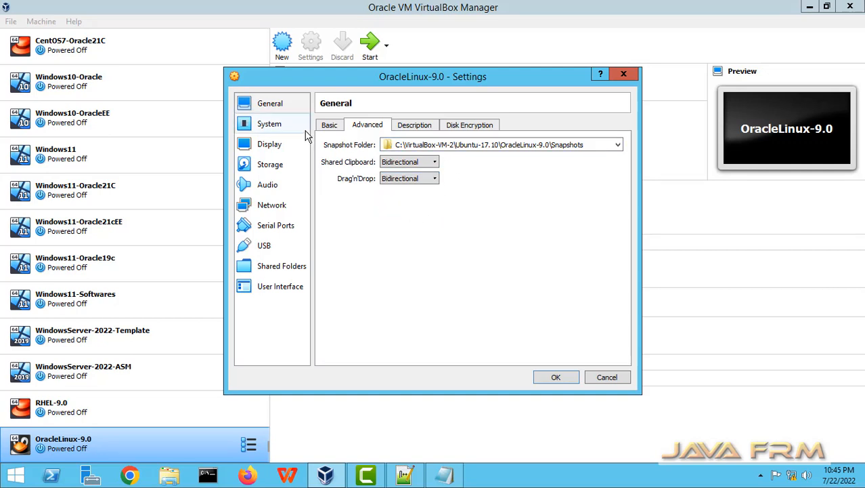
{"action": "left_click", "coordinate": [329, 127]}
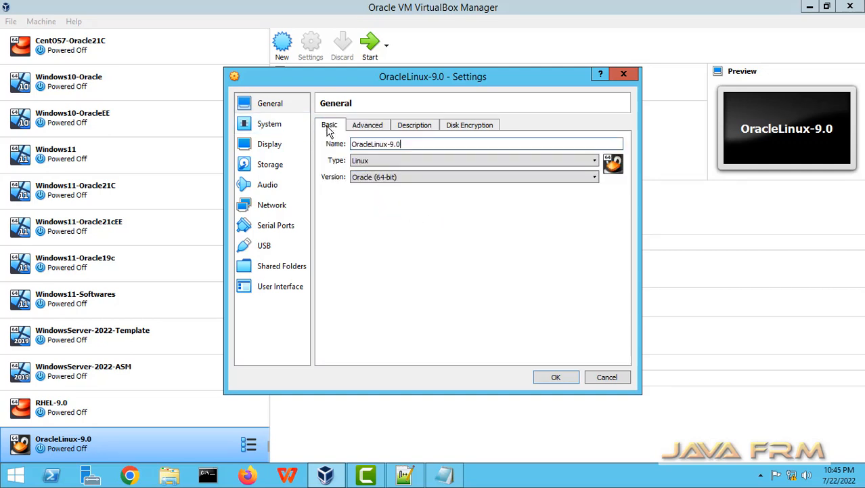
{"action": "left_click", "coordinate": [369, 126]}
Step: Move Optical below Hard Disk in the virtual machine's boot order and save the settings
{"action": "left_click", "coordinate": [258, 127]}
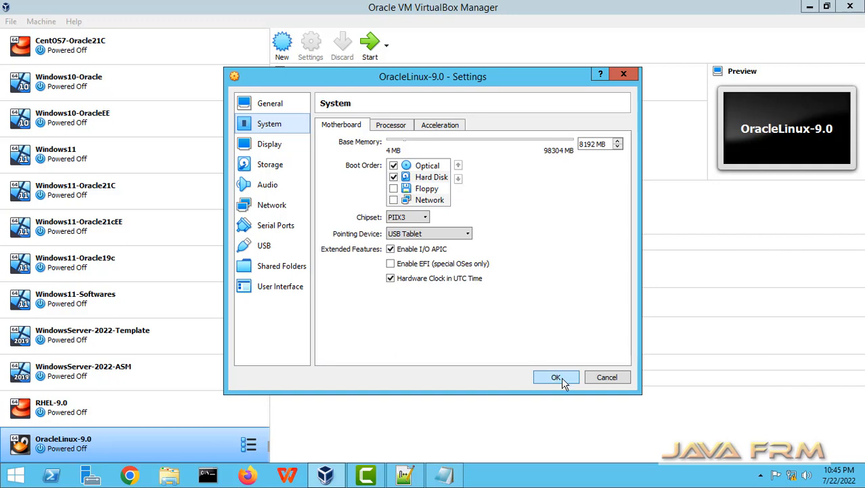
{"action": "left_click", "coordinate": [426, 166]}
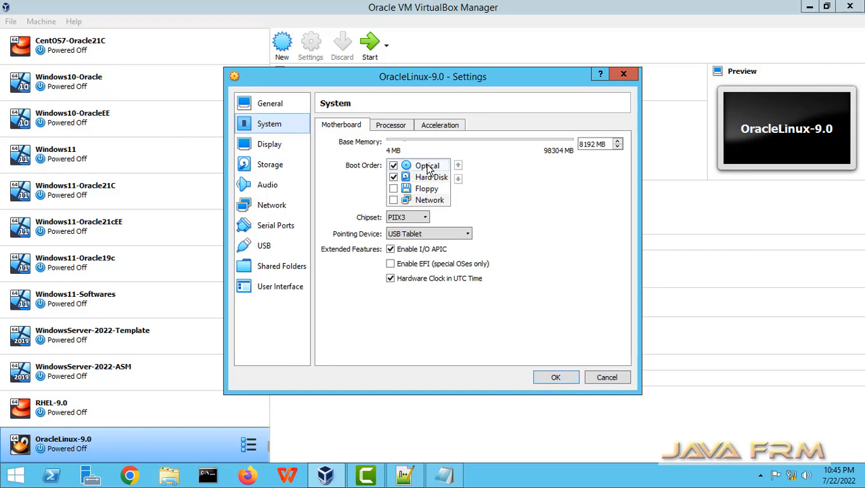
{"action": "left_click", "coordinate": [459, 178]}
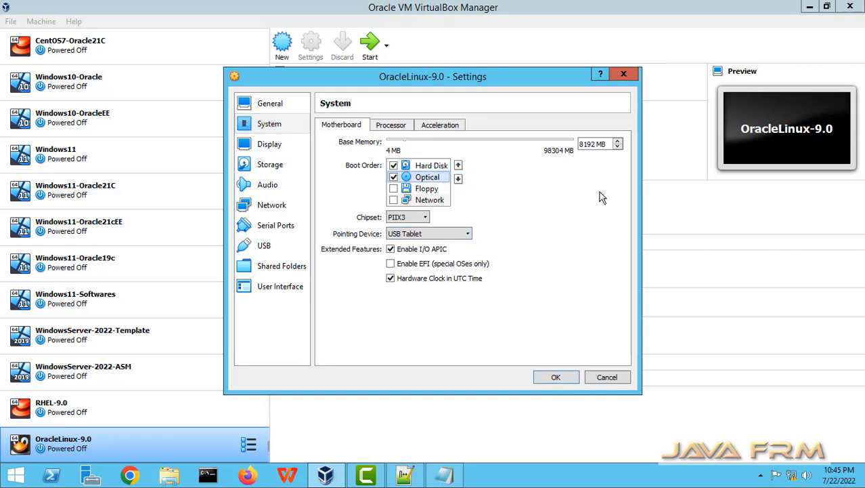
{"action": "left_click", "coordinate": [391, 127]}
{"action": "left_click", "coordinate": [269, 103]}
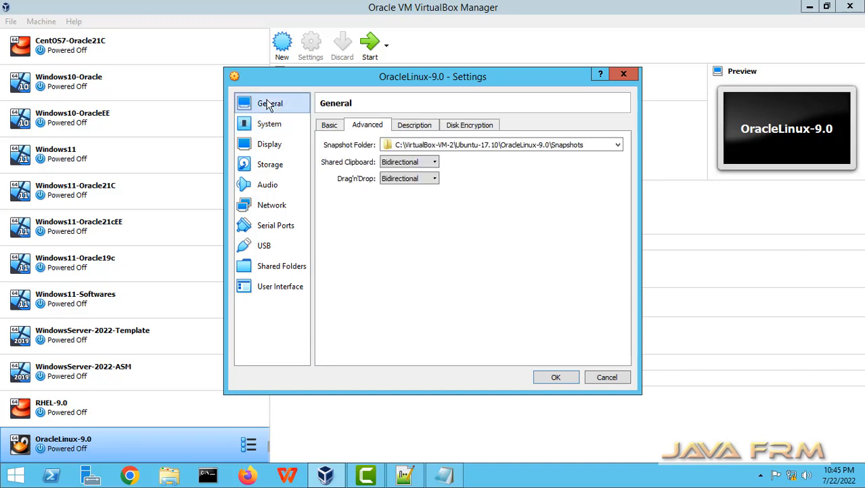
{"action": "left_click", "coordinate": [559, 377]}
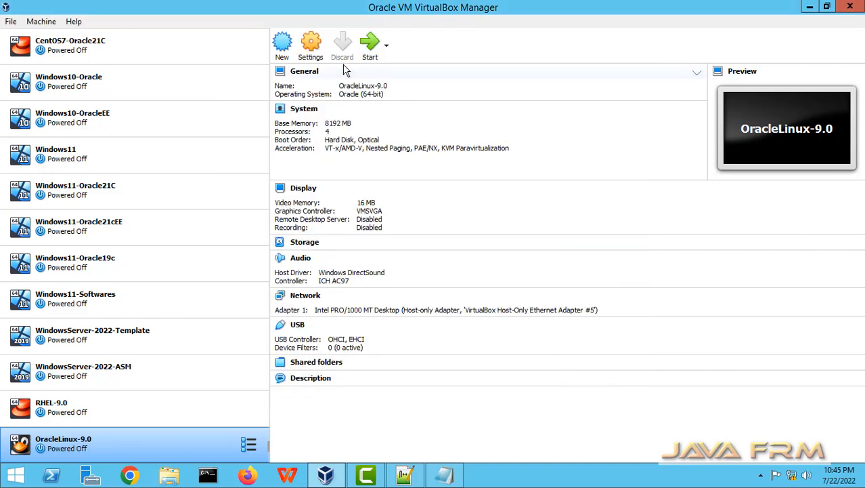
Step: Start the OracleLinux-9.0 virtual machine and accept the switch to full-screen mode
{"action": "left_click", "coordinate": [369, 48]}
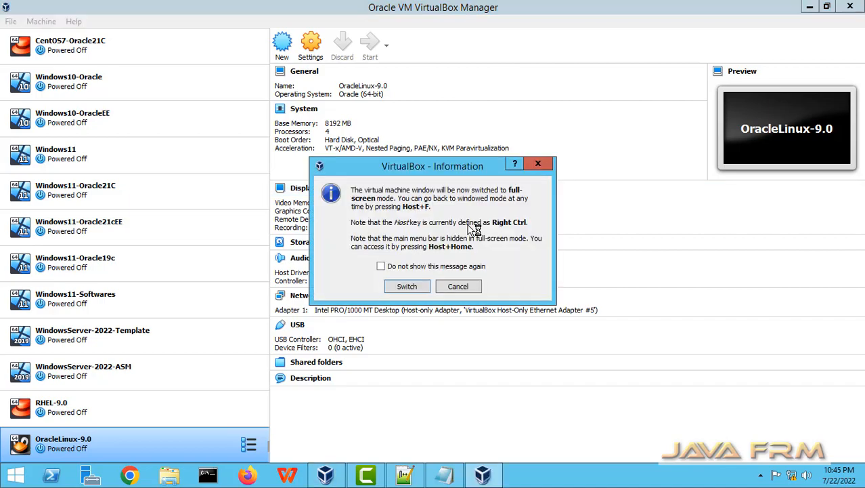
{"action": "left_click", "coordinate": [421, 288]}
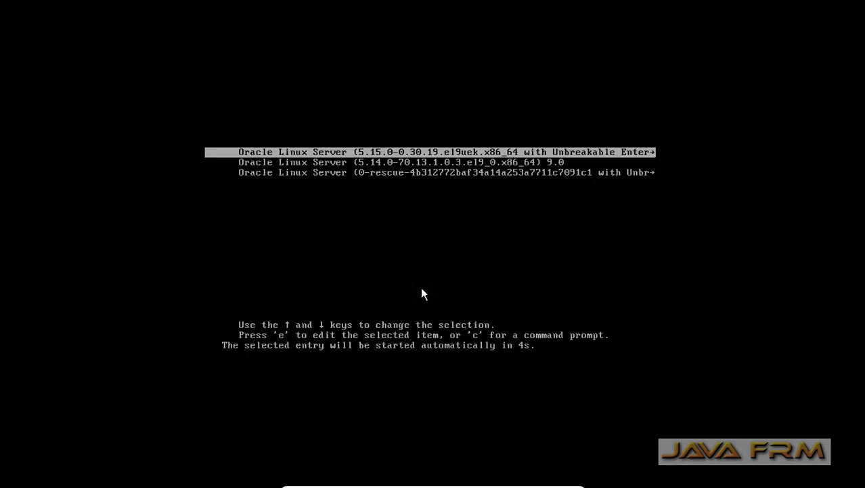
Step: Boot the Oracle Linux Server 5.14.0-70.13.1.0.3.el9_0.x86_64 kernel entry and log in with the account password
{"action": "key", "text": "Down"}
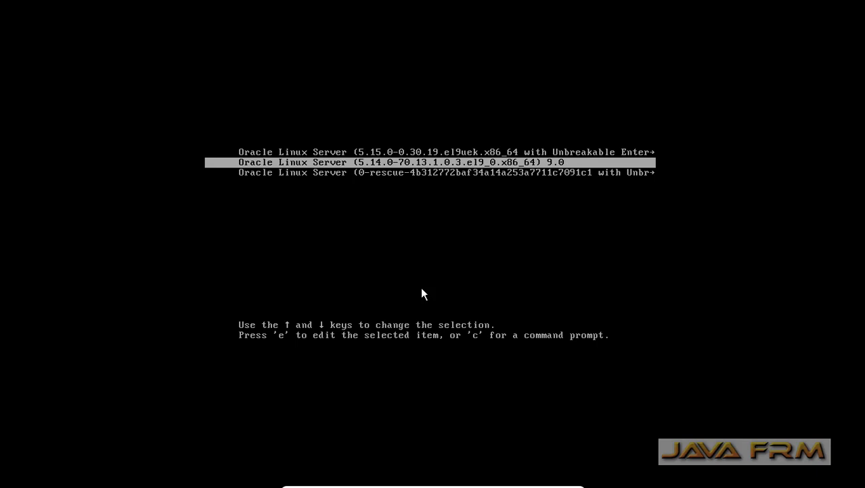
{"action": "key", "text": "Return"}
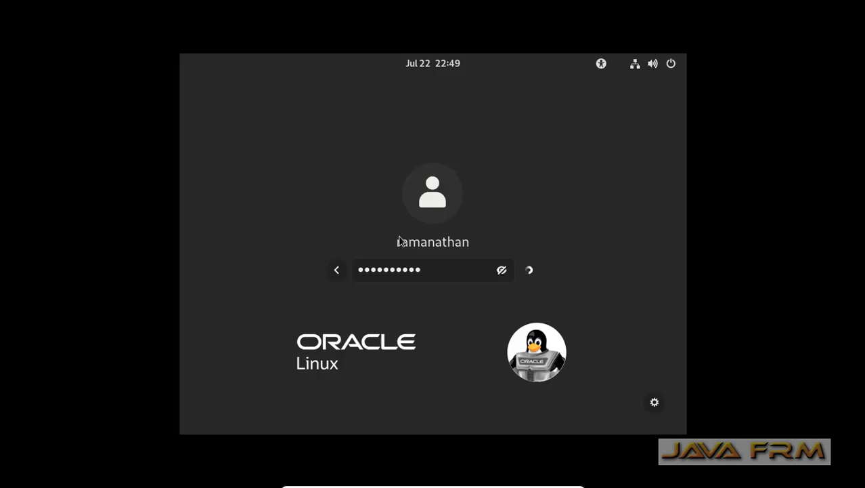
{"action": "key", "text": "Return"}
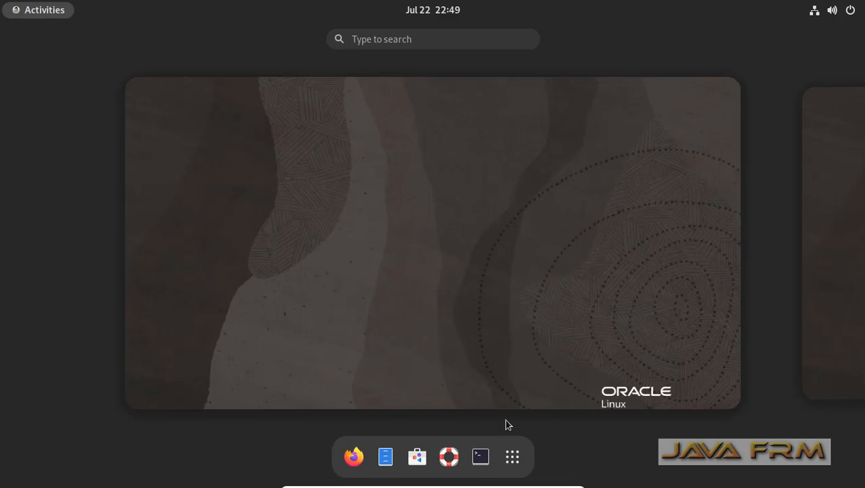
Step: Open a terminal on the desktop and check the running kernel release with uname -r
{"action": "left_click", "coordinate": [480, 456]}
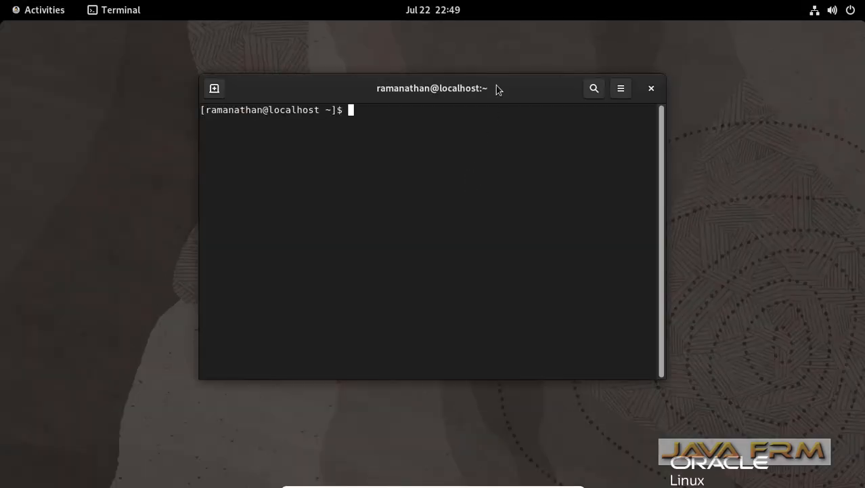
{"action": "left_click_drag", "start_coordinate": [516, 93], "coordinate": [518, 101]}
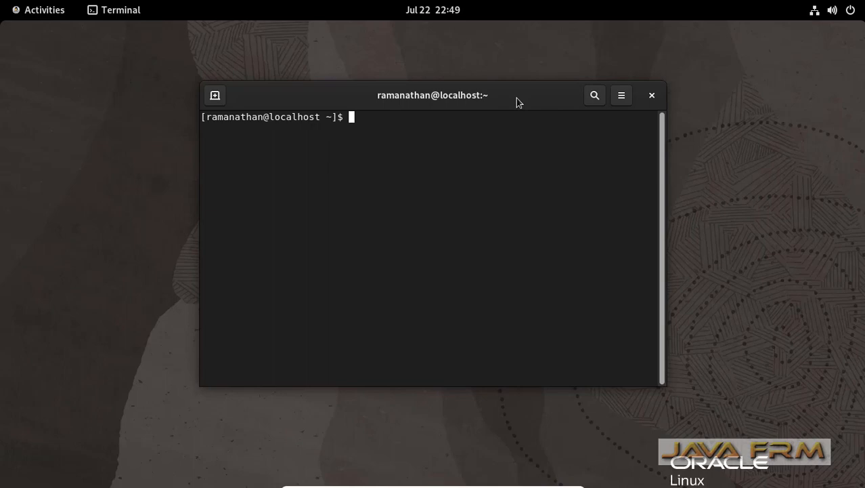
{"action": "type", "text": "uname -r"}
{"action": "key", "text": "Return"}
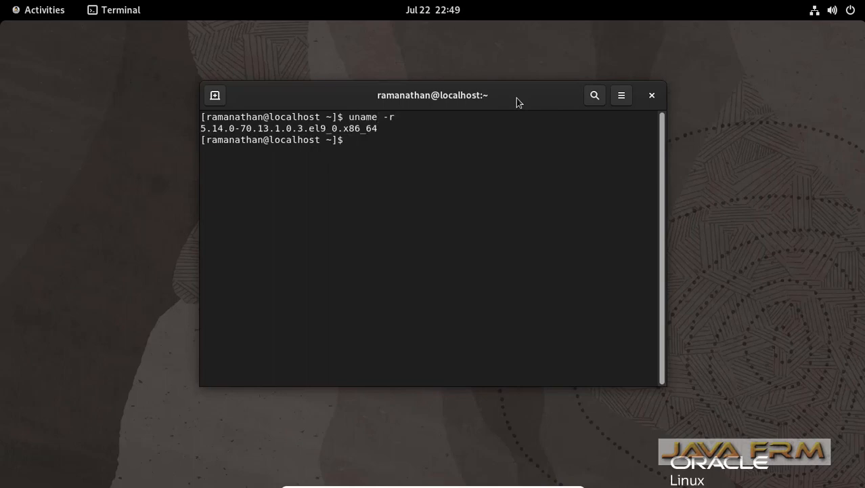
Step: Display the operating system release with cat /etc/oracle-release
{"action": "type", "text": "cat /et"}
{"action": "type", "text": "o"}
{"action": "key", "text": "Tab"}
{"action": "key", "text": "Tab"}
{"action": "key", "text": "Tab"}
{"action": "type", "text": "r"}
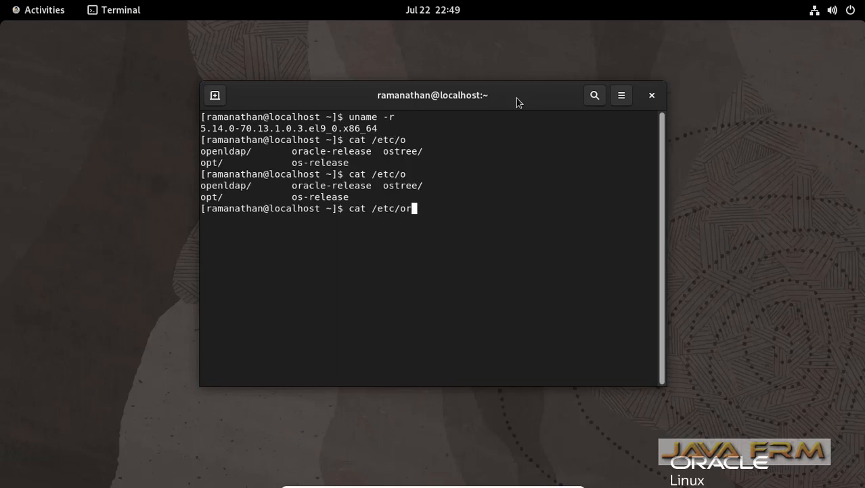
{"action": "key", "text": "Tab"}
{"action": "key", "text": "Return"}
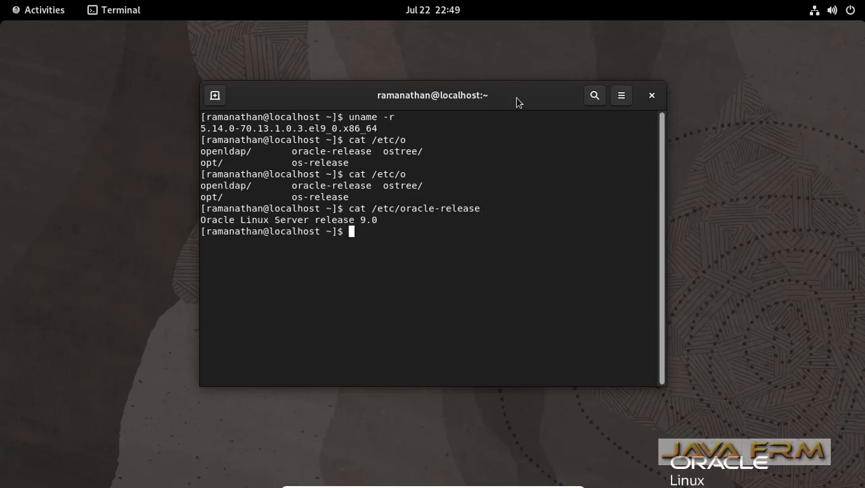
Step: Copy all the guest terminal output and paste it into the host's Notepad document in place of its existing text
{"action": "left_click_drag", "start_coordinate": [202, 117], "coordinate": [406, 252]}
{"action": "right_click", "coordinate": [359, 210]}
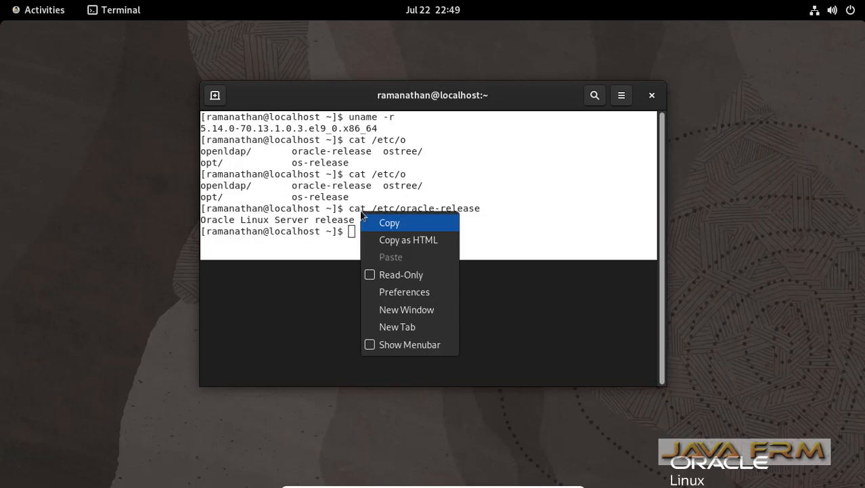
{"action": "left_click", "coordinate": [405, 224]}
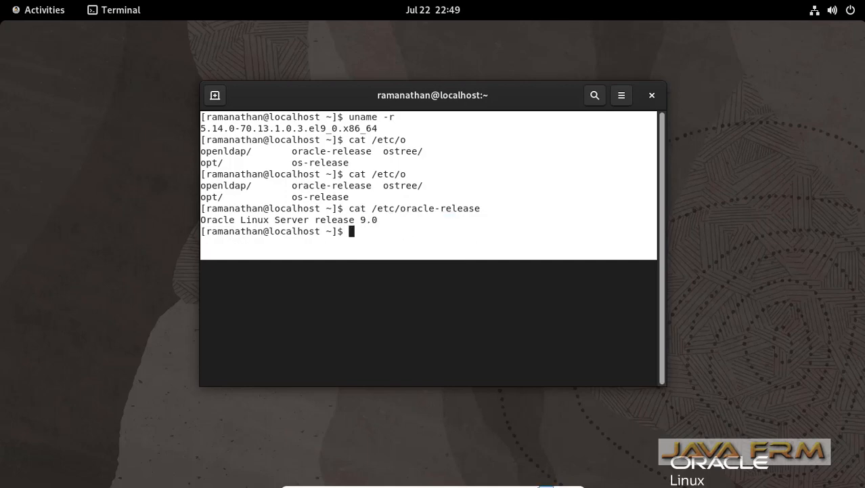
{"action": "left_click", "coordinate": [551, 479]}
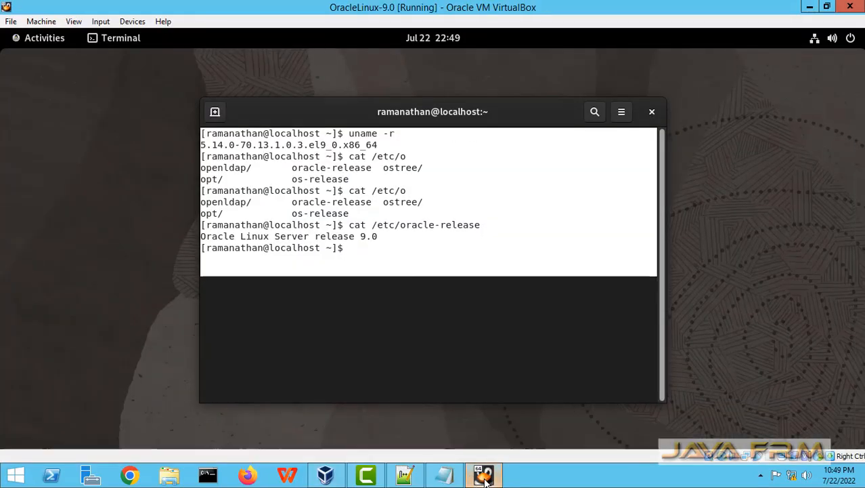
{"action": "left_click", "coordinate": [444, 474]}
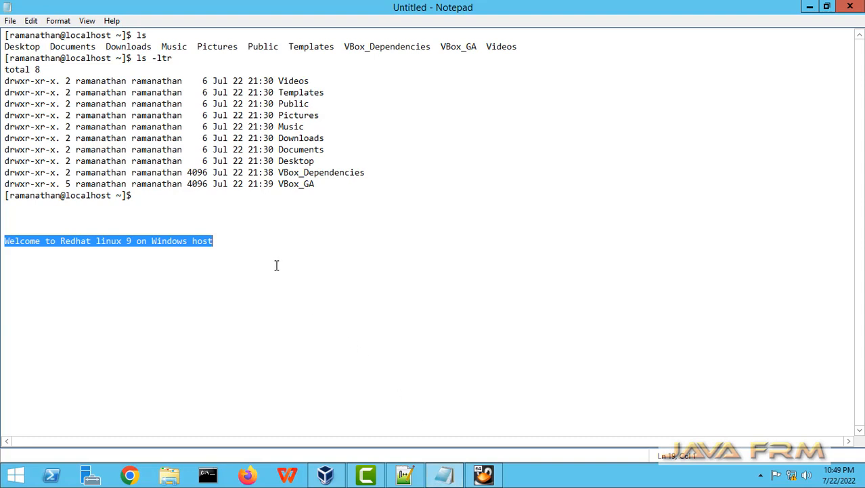
{"action": "key", "text": "ctrl+a"}
{"action": "key", "text": "Delete"}
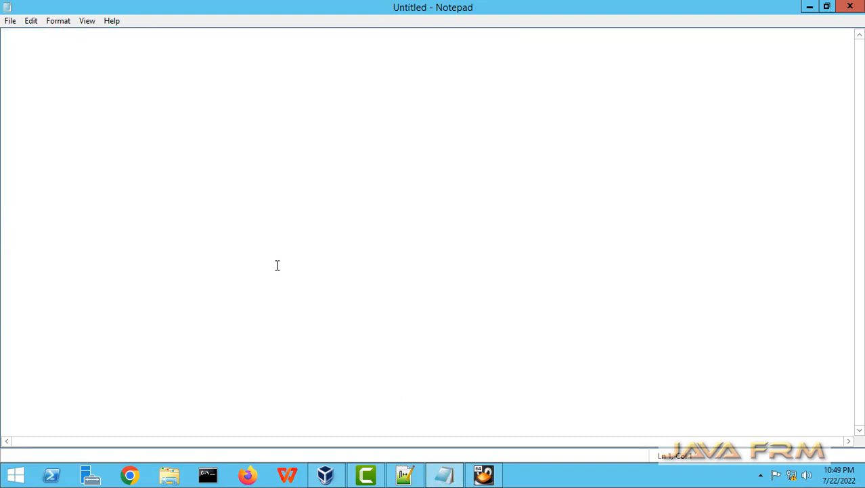
{"action": "key", "text": "ctrl+v"}
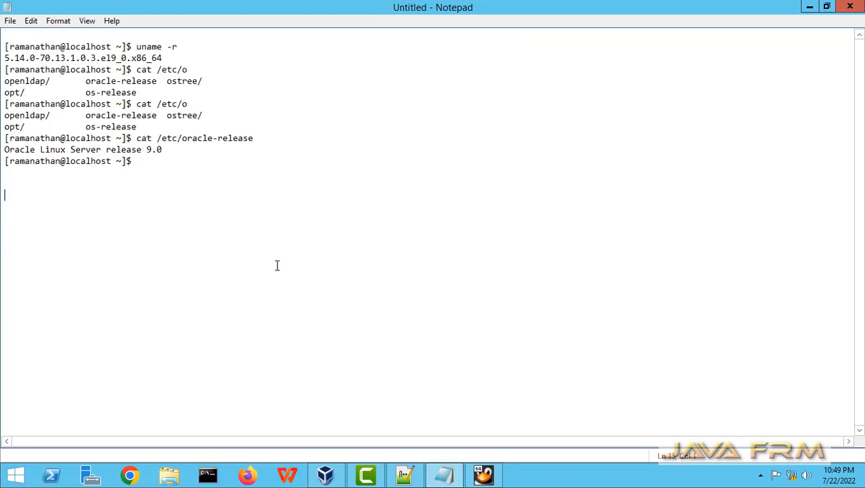
Step: Add the line "welcome to Oracle Linux 9" below the pasted terminal output in Notepad
{"action": "left_click_drag", "start_coordinate": [147, 163], "coordinate": [4, 37]}
{"action": "left_click", "coordinate": [157, 157]}
{"action": "type", "text": "elco"}
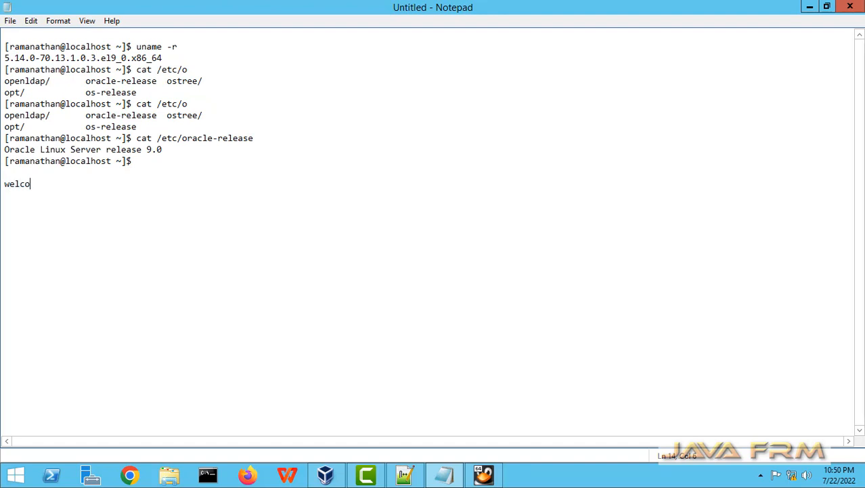
{"action": "type", "text": "me to Oracle "}
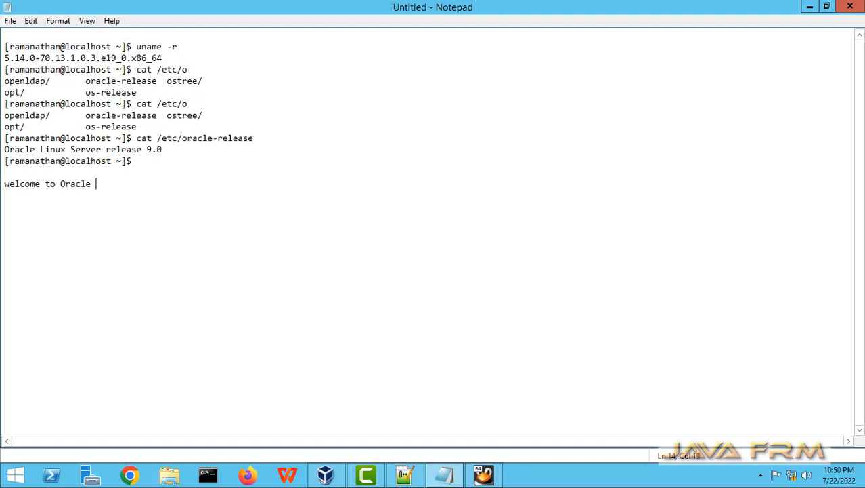
{"action": "type", "text": "Linux 9"}
Step: Copy the "welcome to Oracle Linux 9" line from Notepad, paste it at the guest terminal prompt and submit it
{"action": "left_click_drag", "start_coordinate": [132, 183], "coordinate": [1, 184]}
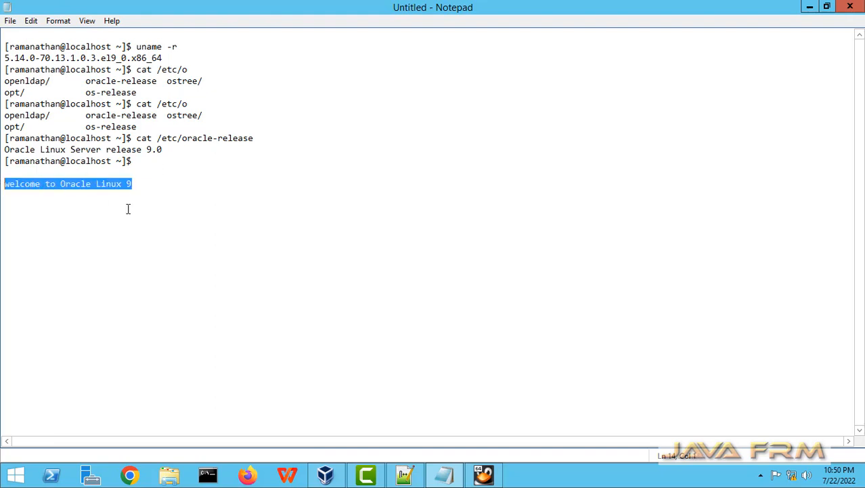
{"action": "left_click", "coordinate": [482, 476]}
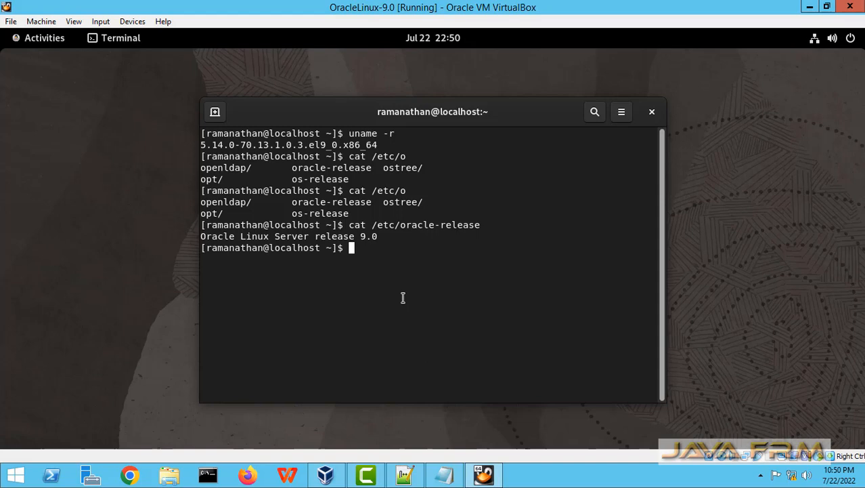
{"action": "right_click", "coordinate": [403, 298]}
{"action": "left_click", "coordinate": [467, 343]}
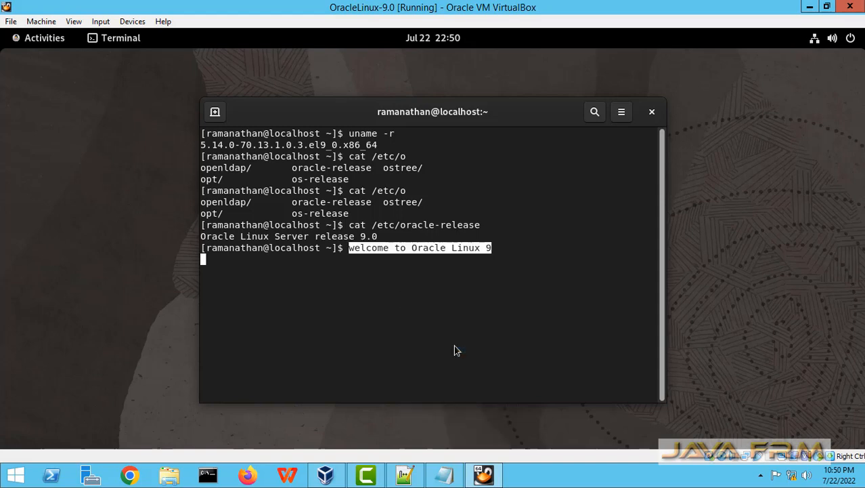
{"action": "key", "text": "Return"}
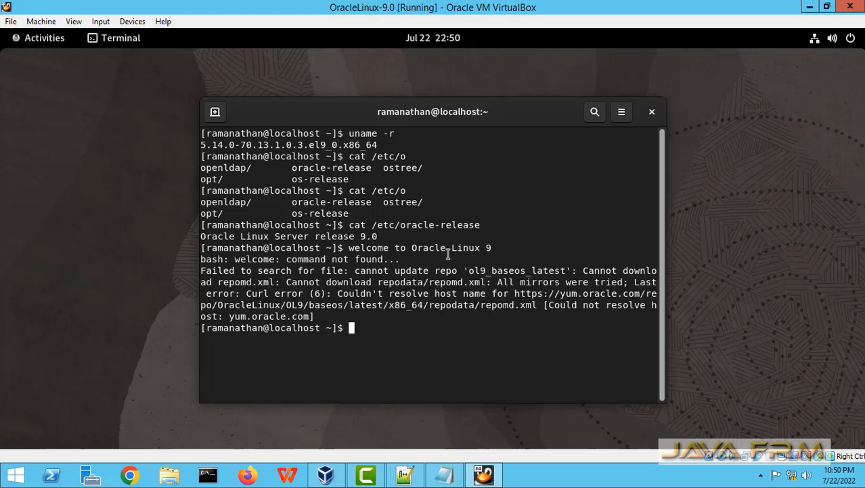
Step: Review the kernel and release lines in the terminal output and close the terminal window
{"action": "triple_click", "coordinate": [236, 142]}
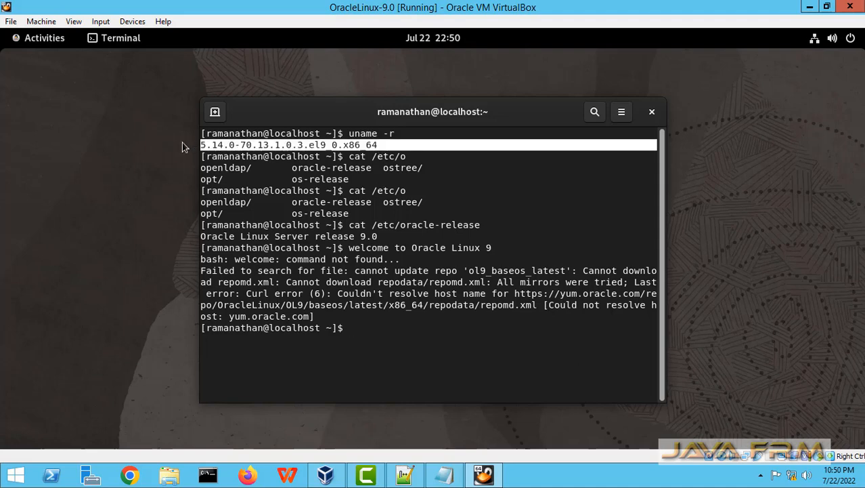
{"action": "left_click", "coordinate": [385, 235]}
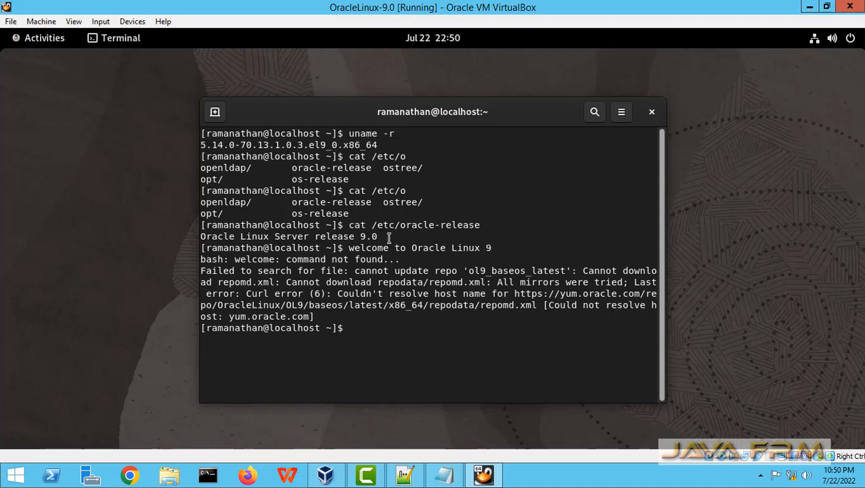
{"action": "left_click", "coordinate": [652, 112]}
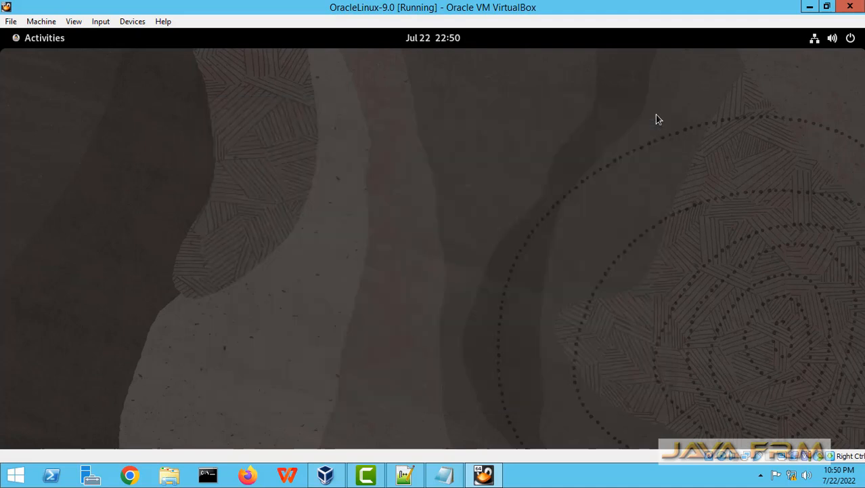
Step: Open Settings from the guest's application overview, look at the Displays page and close the window
{"action": "left_click", "coordinate": [31, 41]}
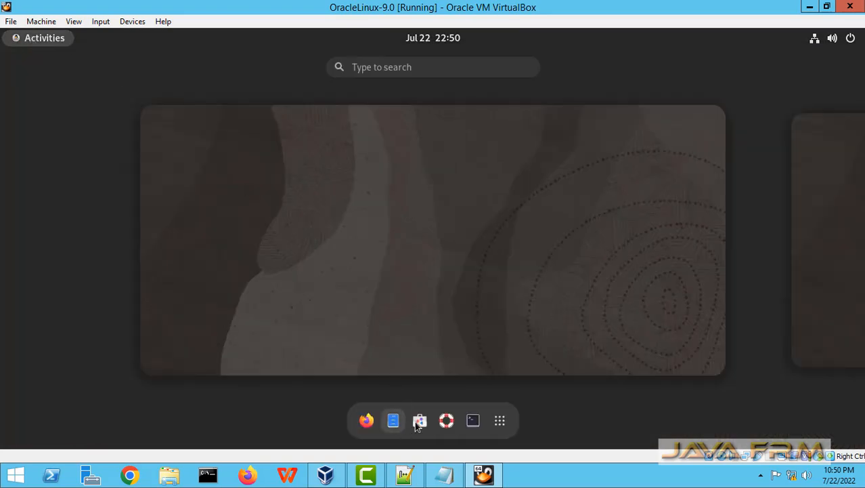
{"action": "left_click", "coordinate": [501, 422]}
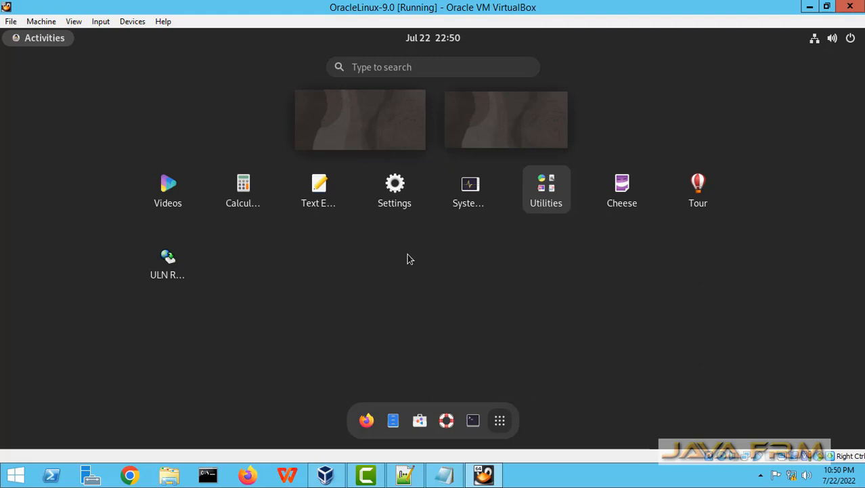
{"action": "left_click", "coordinate": [395, 193]}
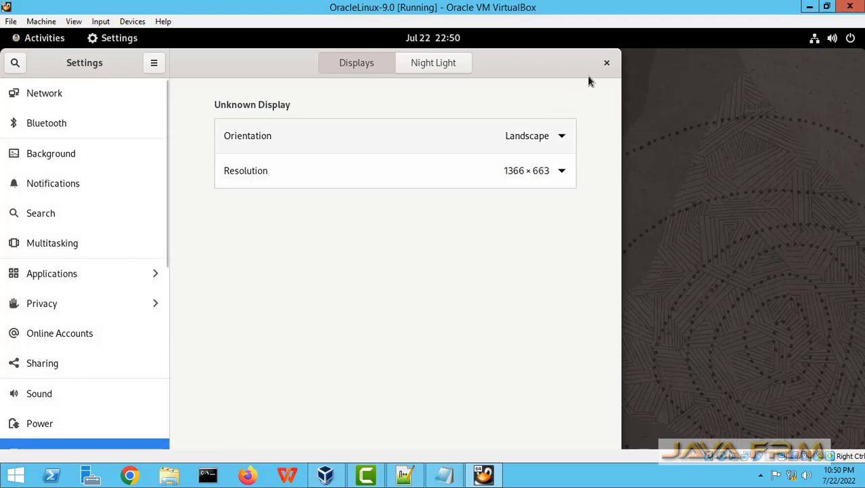
{"action": "left_click", "coordinate": [607, 63]}
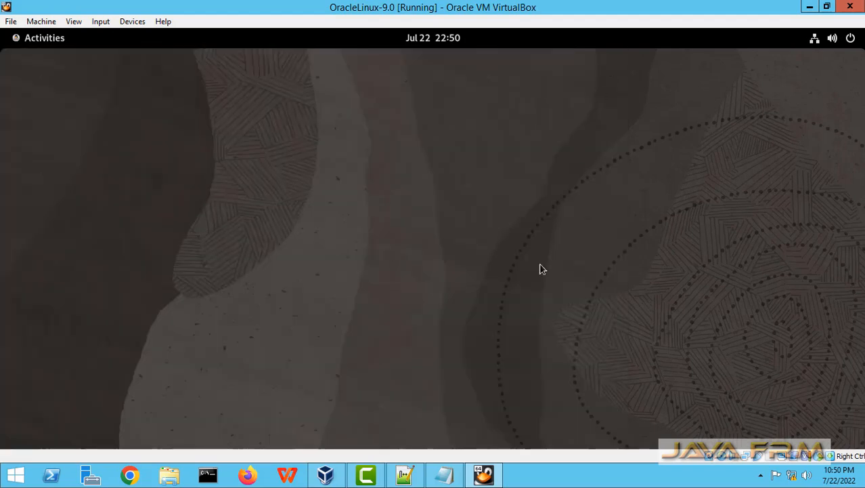
Step: View the applications in the guest's Utilities folder and return to the application grid
{"action": "left_click", "coordinate": [38, 38]}
{"action": "left_click", "coordinate": [499, 420]}
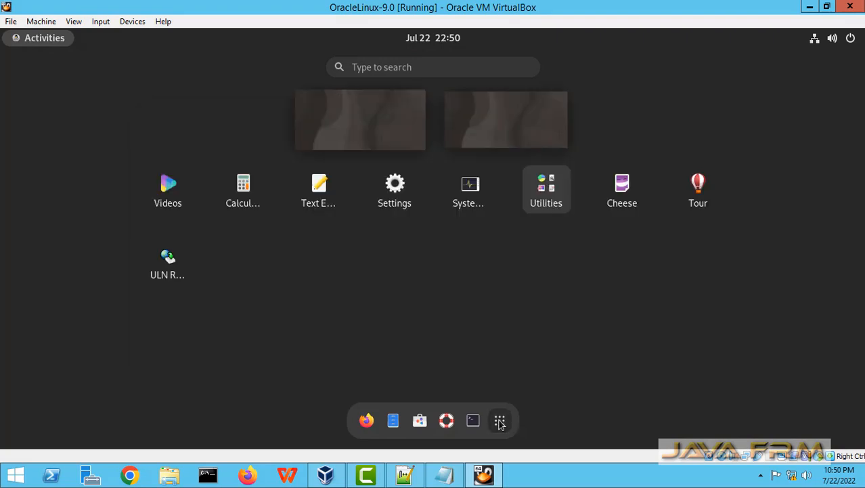
{"action": "left_click", "coordinate": [547, 199]}
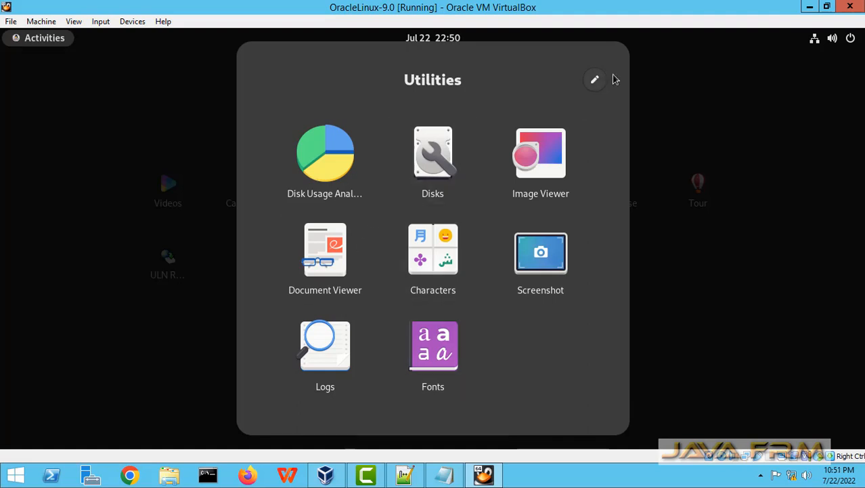
{"action": "left_click", "coordinate": [706, 322]}
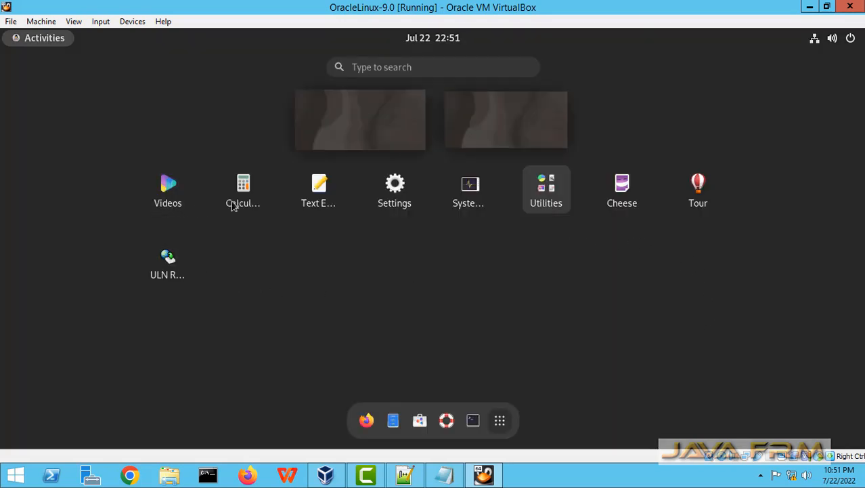
Step: Inspect the Resources, File Systems and Processes views in System Monitor, maximizing its window, and close it
{"action": "left_click", "coordinate": [478, 203]}
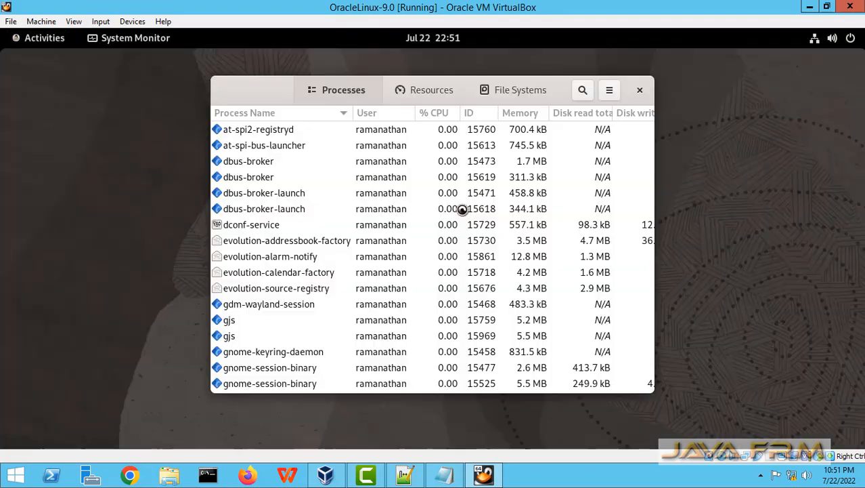
{"action": "left_click", "coordinate": [429, 91]}
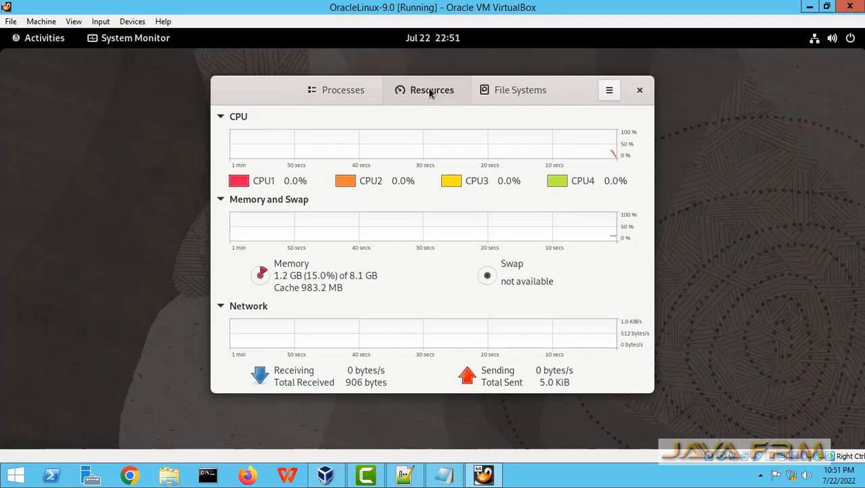
{"action": "double_click", "coordinate": [572, 90]}
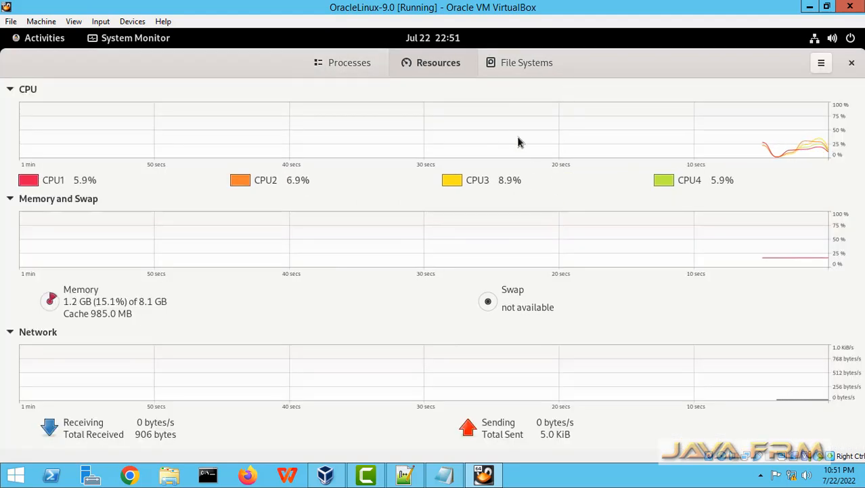
{"action": "left_click", "coordinate": [513, 62]}
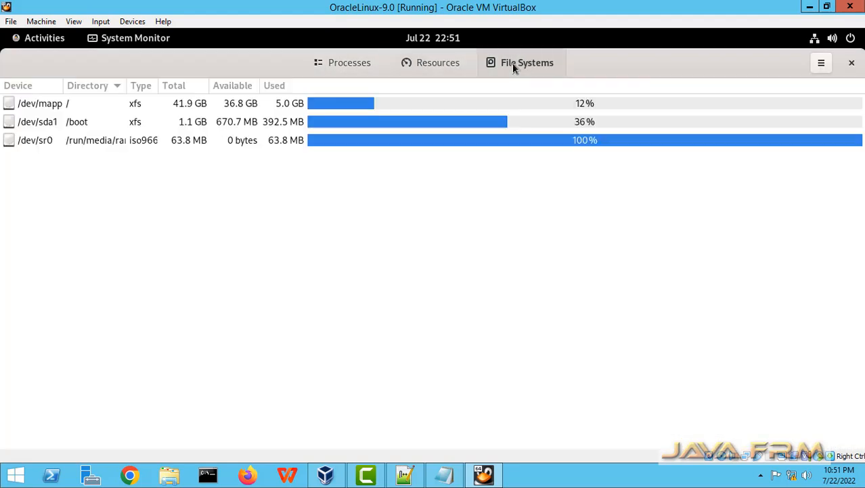
{"action": "left_click", "coordinate": [350, 63]}
{"action": "left_click", "coordinate": [852, 63]}
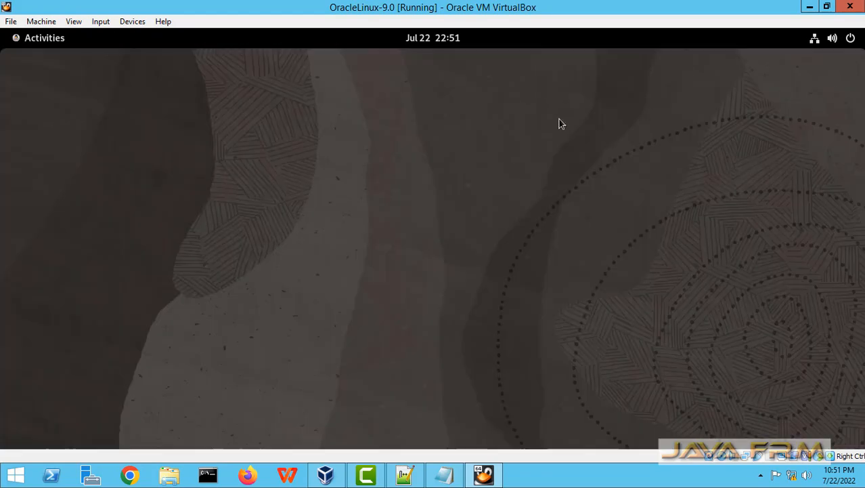
Step: Open a new terminal in the guest and check for Java with java -version
{"action": "left_click", "coordinate": [42, 38]}
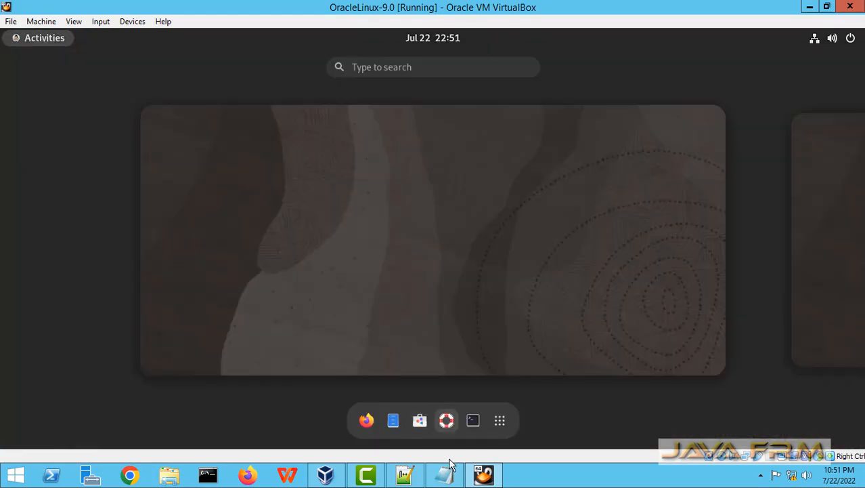
{"action": "left_click", "coordinate": [472, 422]}
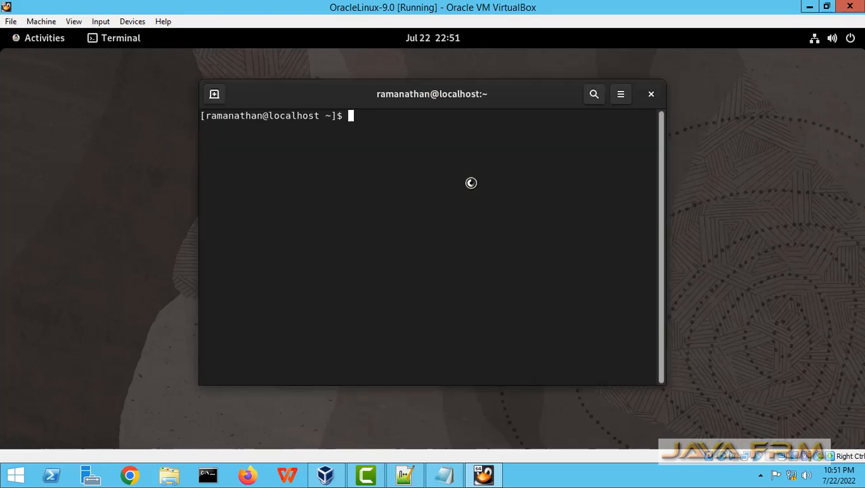
{"action": "type", "text": "java -version"}
{"action": "key", "text": "Return"}
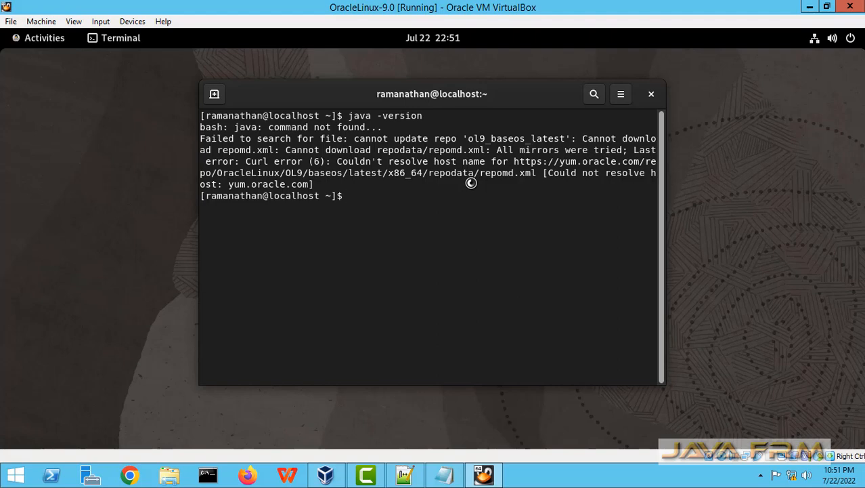
Step: Check the Python version by starting and exiting python3, and the Perl version with perl -v
{"action": "type", "text": "python3"}
{"action": "key", "text": "Return"}
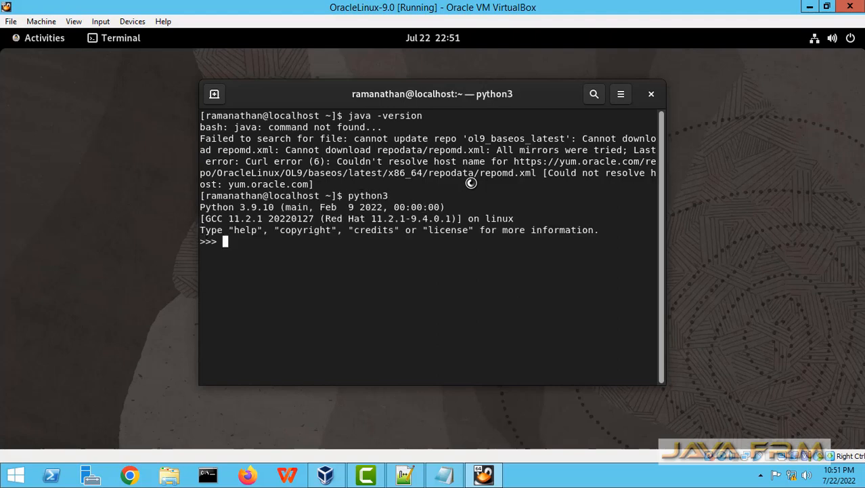
{"action": "key", "text": "ctrl+d"}
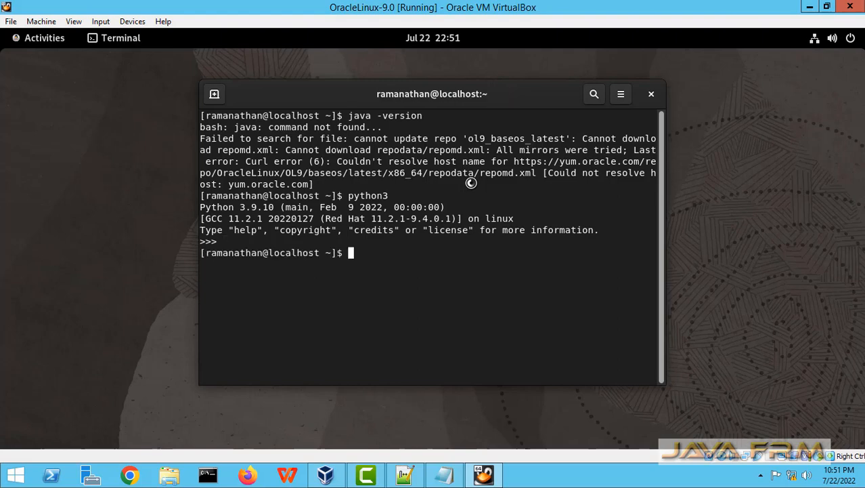
{"action": "type", "text": "perl -v"}
{"action": "key", "text": "Return"}
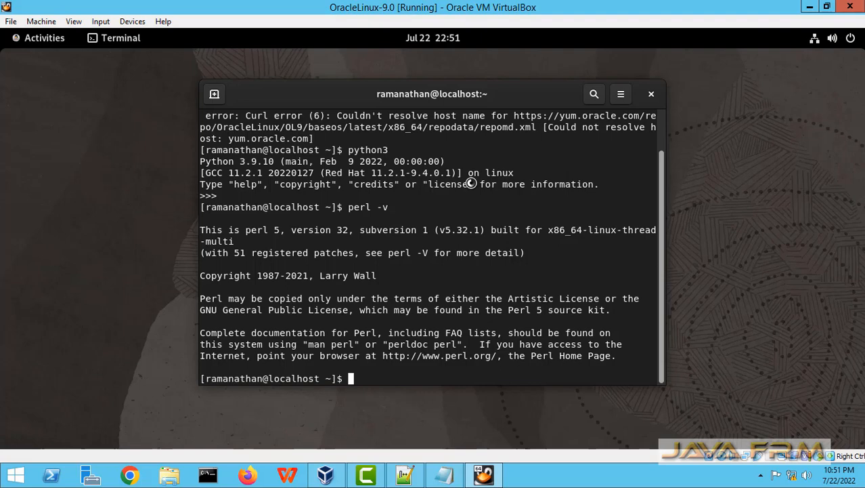
Step: Clear the terminal screen and close the terminal window
{"action": "type", "text": "clear"}
{"action": "key", "text": "Return"}
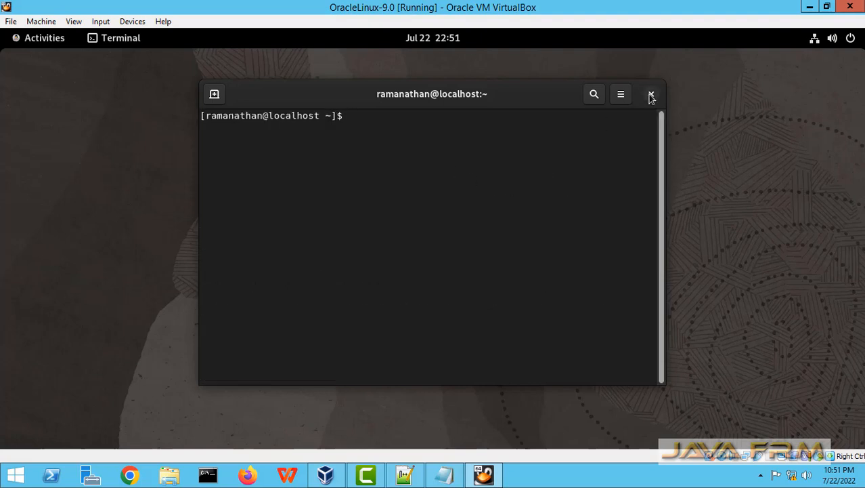
{"action": "left_click", "coordinate": [650, 96]}
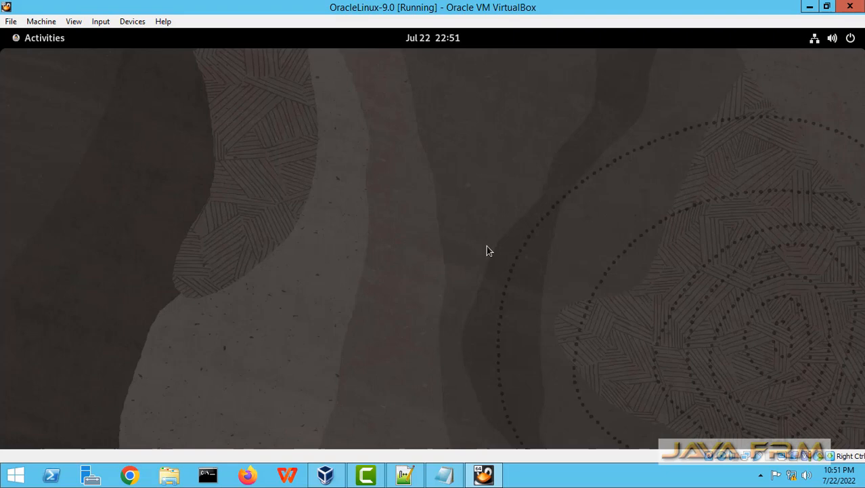
Step: Open the guest's system menu containing the Power Off / Log Out options
{"action": "left_click", "coordinate": [851, 39]}
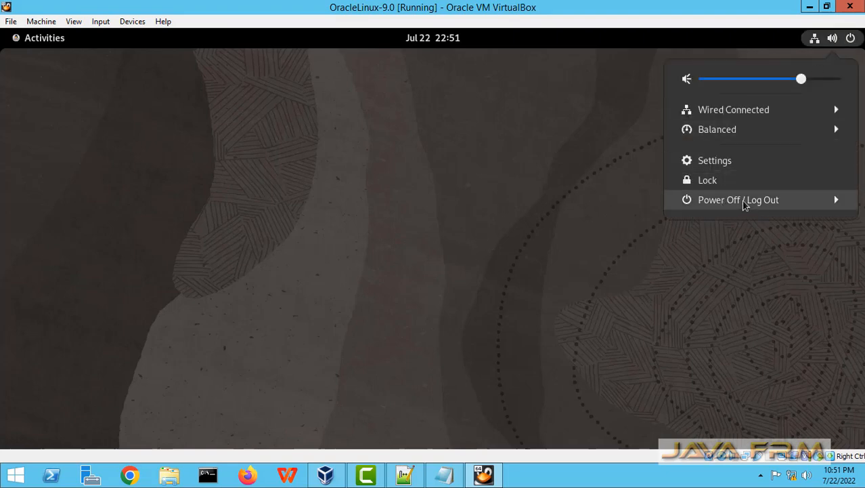